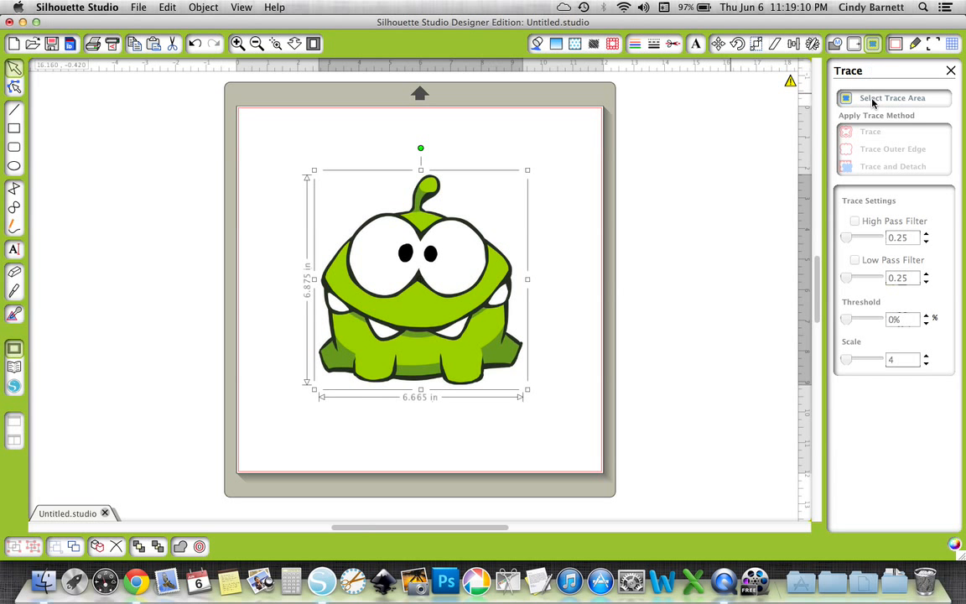
# - Trace the whole green character with the High Pass Filter off, threshold at 45% and scale set to 1
pyautogui.click(848, 99)
pyautogui.moveTo(286, 156); pyautogui.dragTo(549, 408)
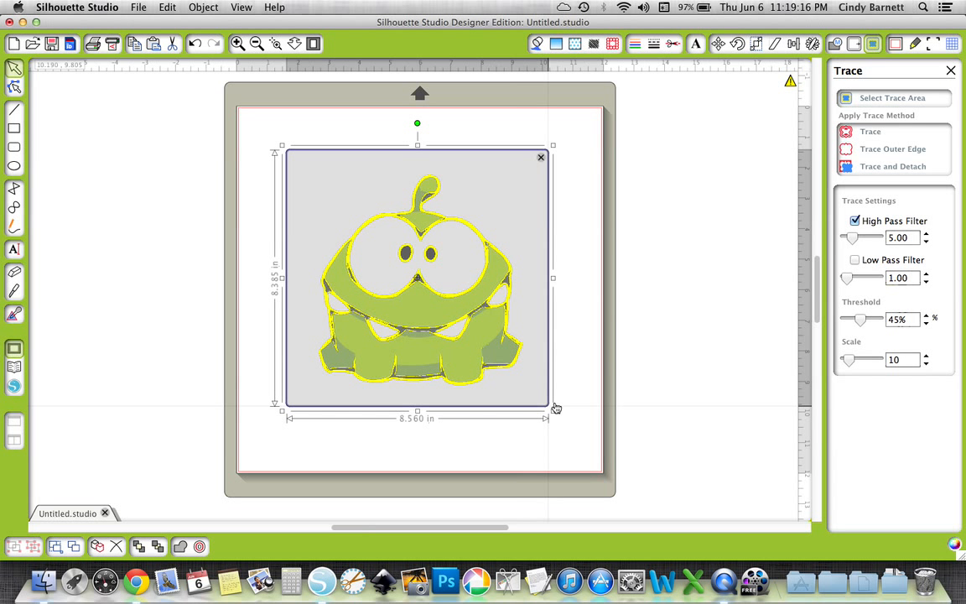
pyautogui.click(854, 222)
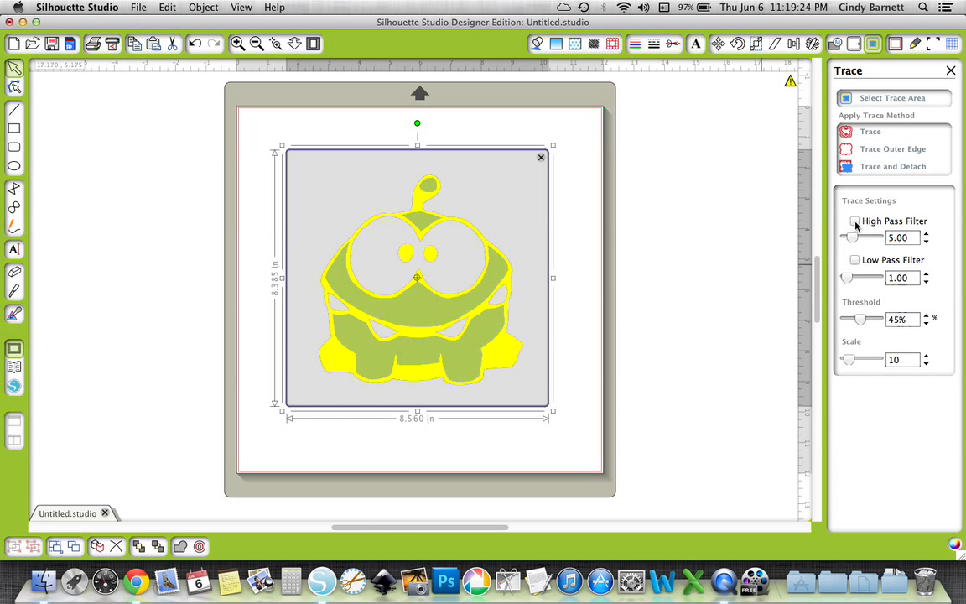
pyautogui.moveTo(848, 359); pyautogui.dragTo(844, 358)
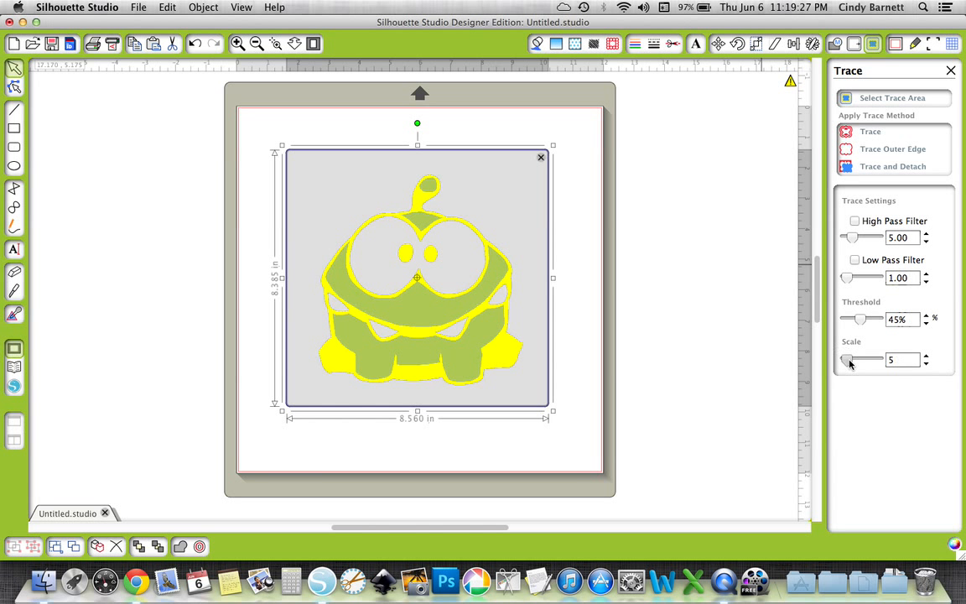
pyautogui.click(927, 365)
pyautogui.click(868, 134)
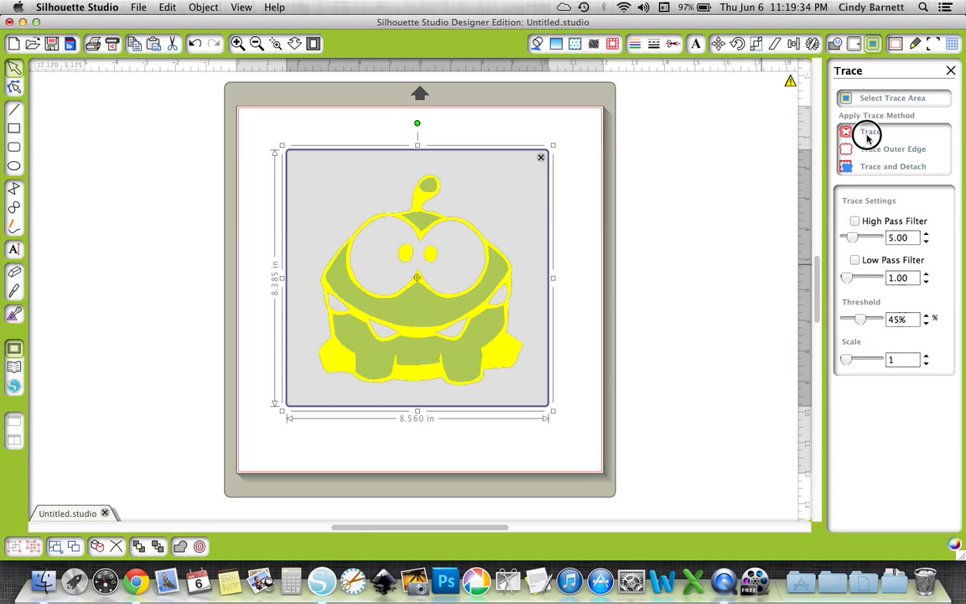
# - Move the traced outline off the mat beside its left edge and place the original picture back in the middle of the mat
pyautogui.moveTo(431, 307); pyautogui.dragTo(618, 317)
pyautogui.moveTo(406, 335)
pyautogui.mouseDown()
pyautogui.moveTo(329, 323)
pyautogui.moveTo(192, 349)
pyautogui.moveTo(132, 328)
pyautogui.mouseUp()
pyautogui.click(425, 358)
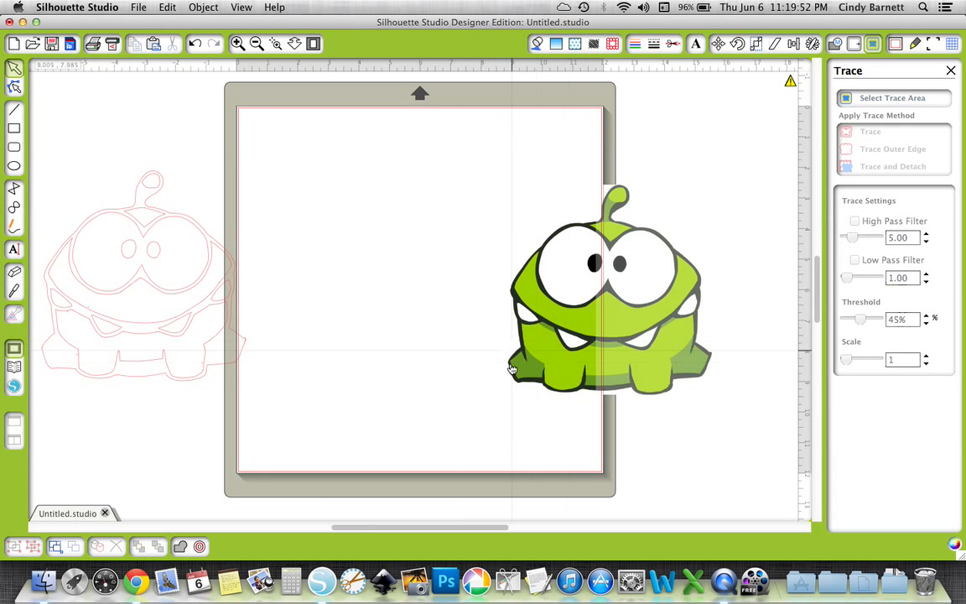
pyautogui.moveTo(508, 303); pyautogui.dragTo(379, 320)
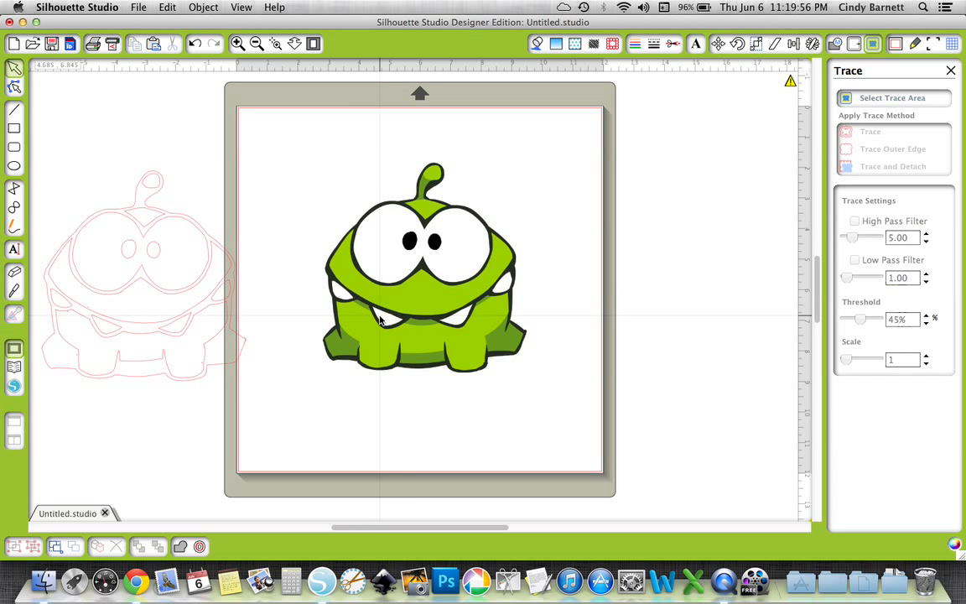
# - Define a trace area about 8.47 by 8.2 in around the character, turn off the High Pass Filter and set the scale to 1
pyautogui.click(868, 98)
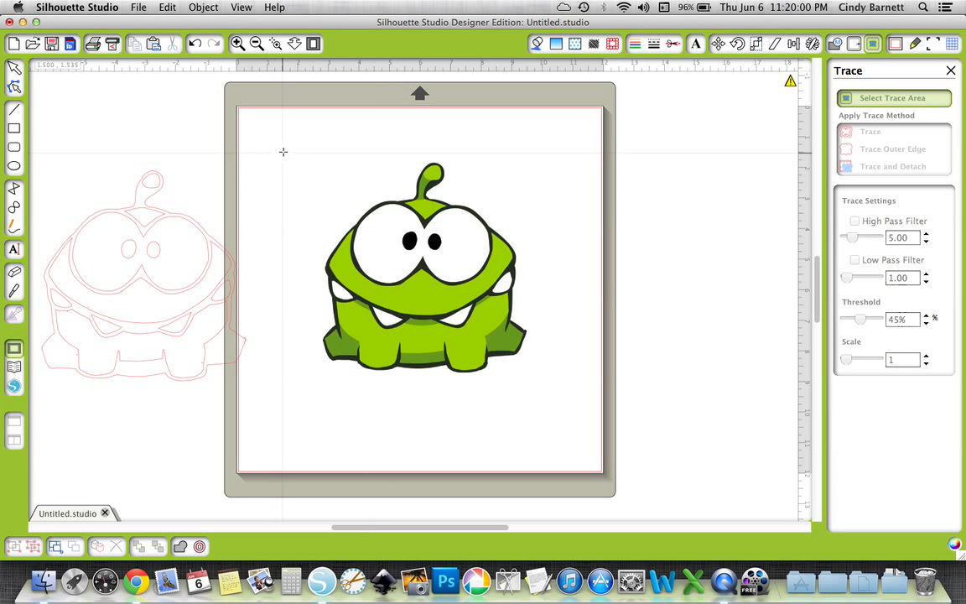
pyautogui.moveTo(294, 140)
pyautogui.mouseDown()
pyautogui.moveTo(423, 341)
pyautogui.moveTo(522, 357)
pyautogui.moveTo(553, 392)
pyautogui.mouseUp()
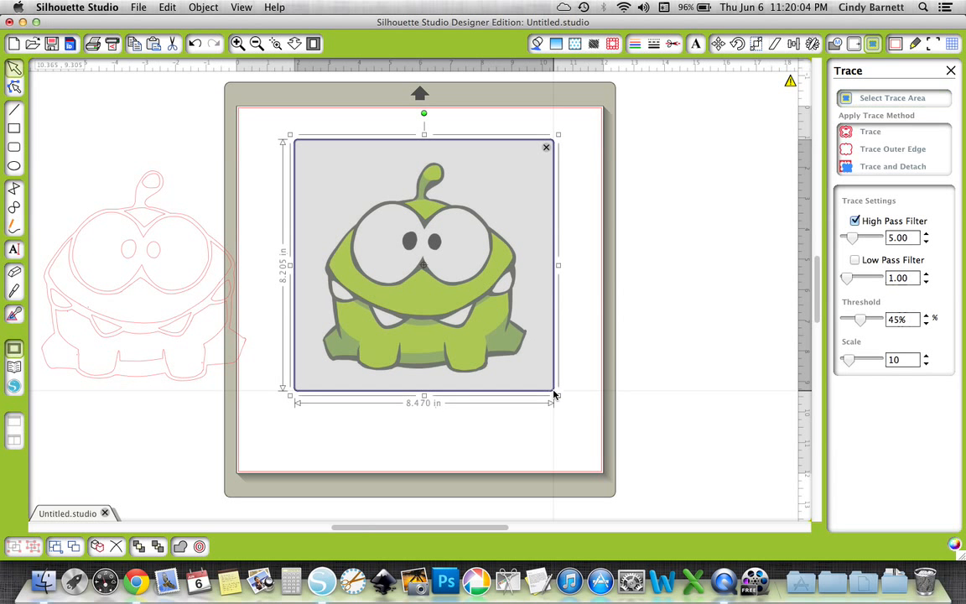
pyautogui.click(855, 222)
pyautogui.click(896, 359)
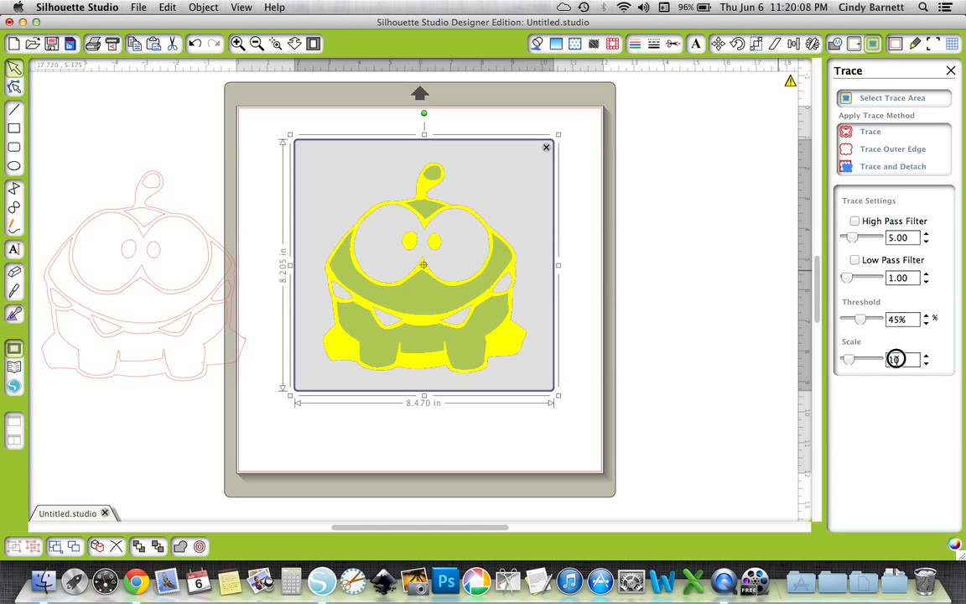
pyautogui.doubleClick(897, 360)
pyautogui.write('1')
pyautogui.click(914, 373)
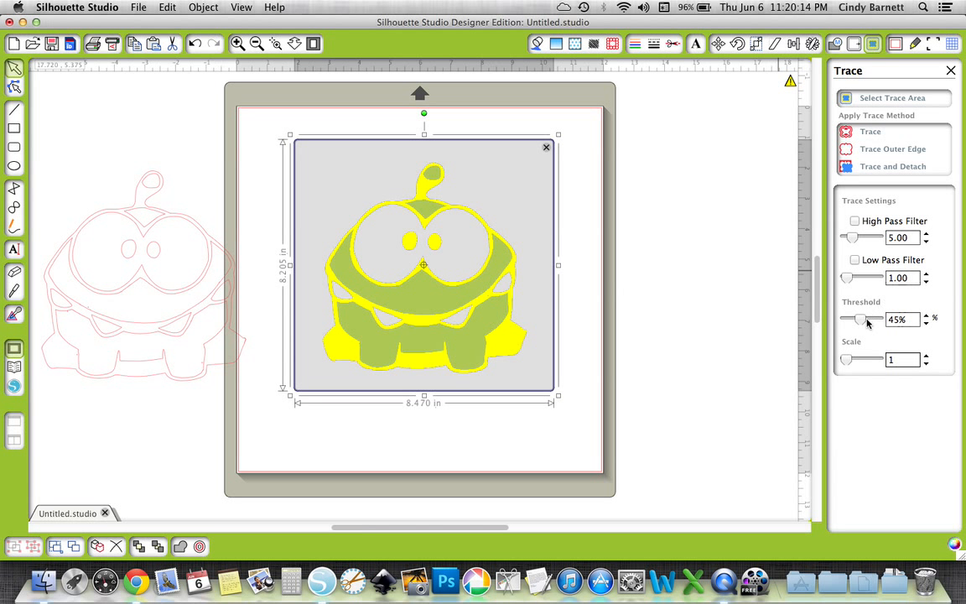
# - Trace the character at a 31% threshold and move the original picture off the mat to its right side
pyautogui.moveTo(866, 323); pyautogui.dragTo(860, 322)
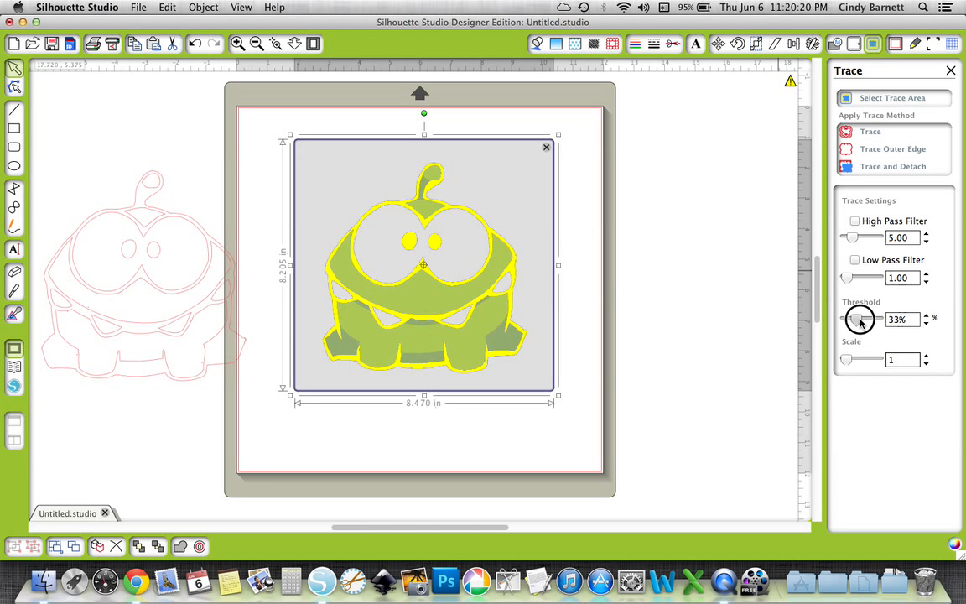
pyautogui.moveTo(860, 323); pyautogui.dragTo(860, 324)
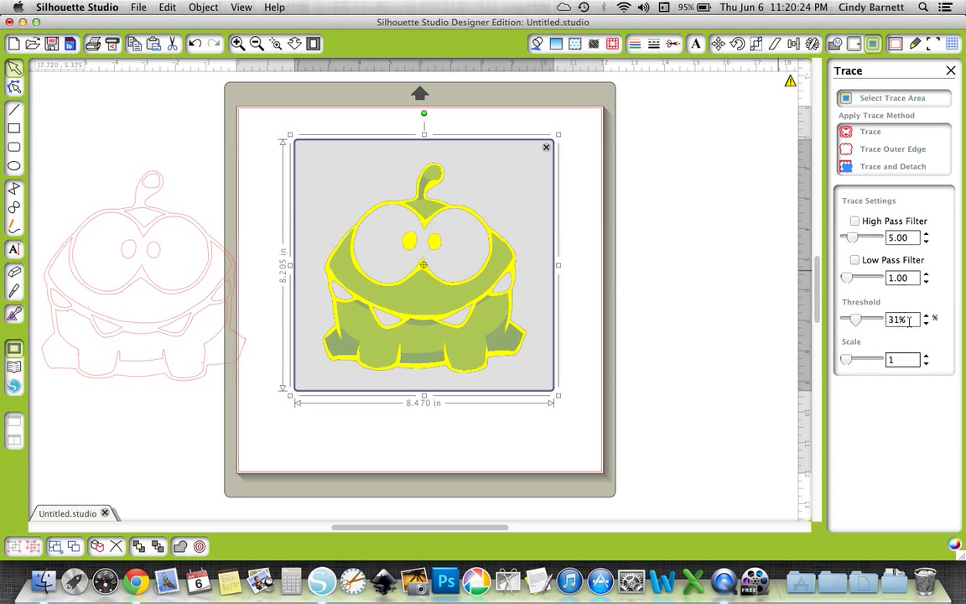
pyautogui.click(870, 132)
pyautogui.click(423, 297)
pyautogui.moveTo(424, 297)
pyautogui.mouseDown()
pyautogui.moveTo(638, 302)
pyautogui.moveTo(735, 293)
pyautogui.mouseUp()
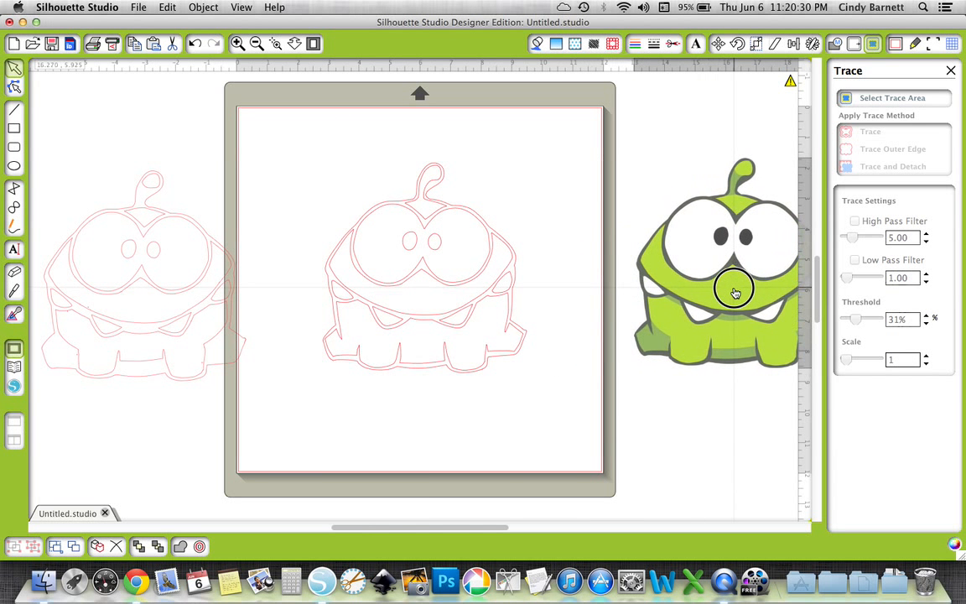
# - Release the compound paths of both traced outlines, the one on the mat and the one to its left
pyautogui.click(438, 316)
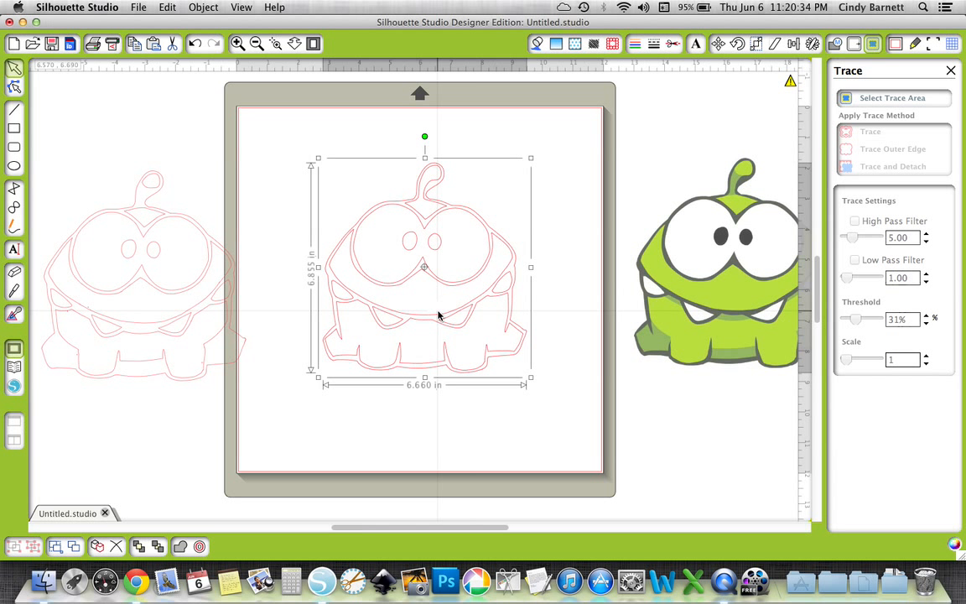
pyautogui.rightClick(437, 315)
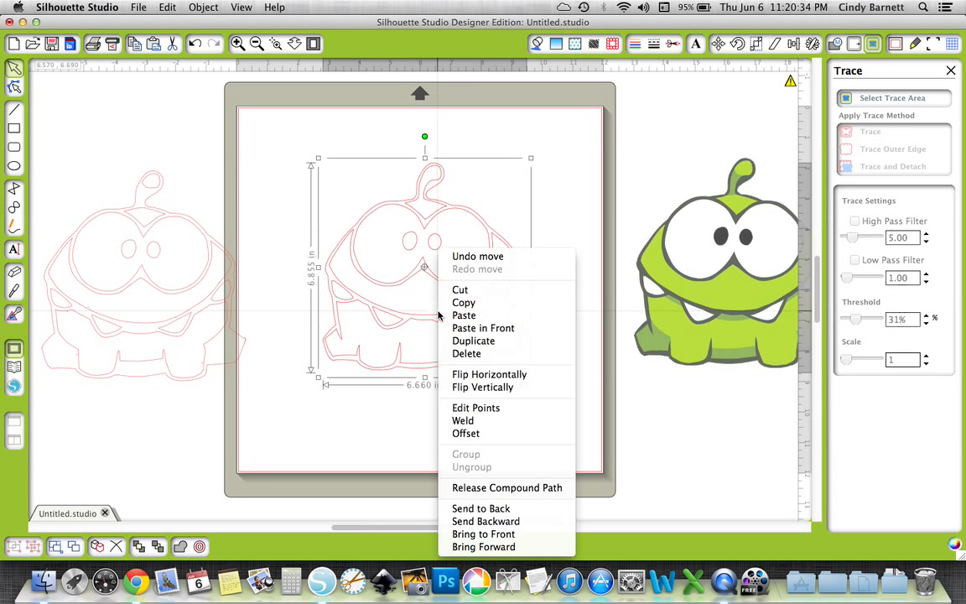
pyautogui.click(467, 488)
pyautogui.click(466, 487)
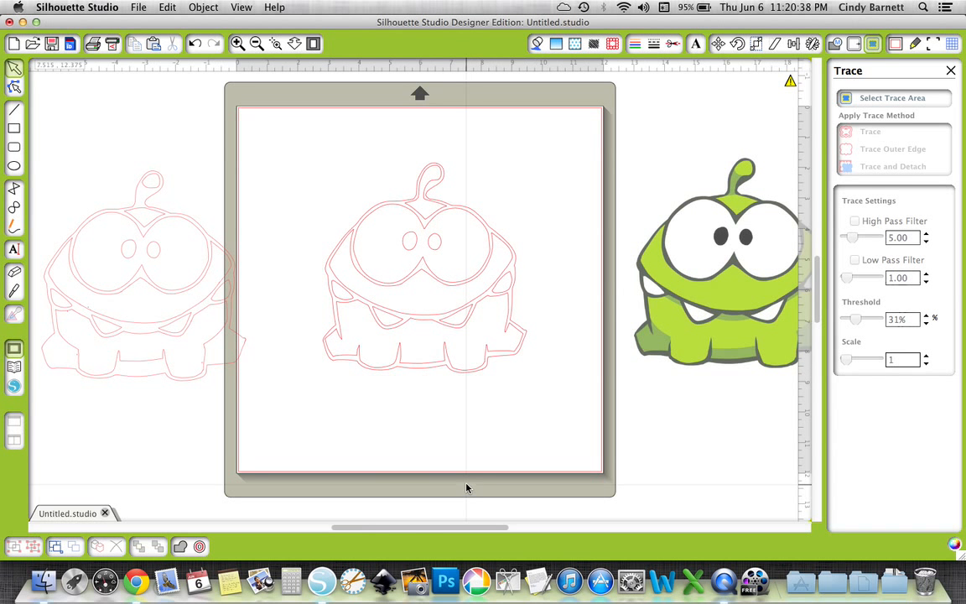
pyautogui.click(167, 324)
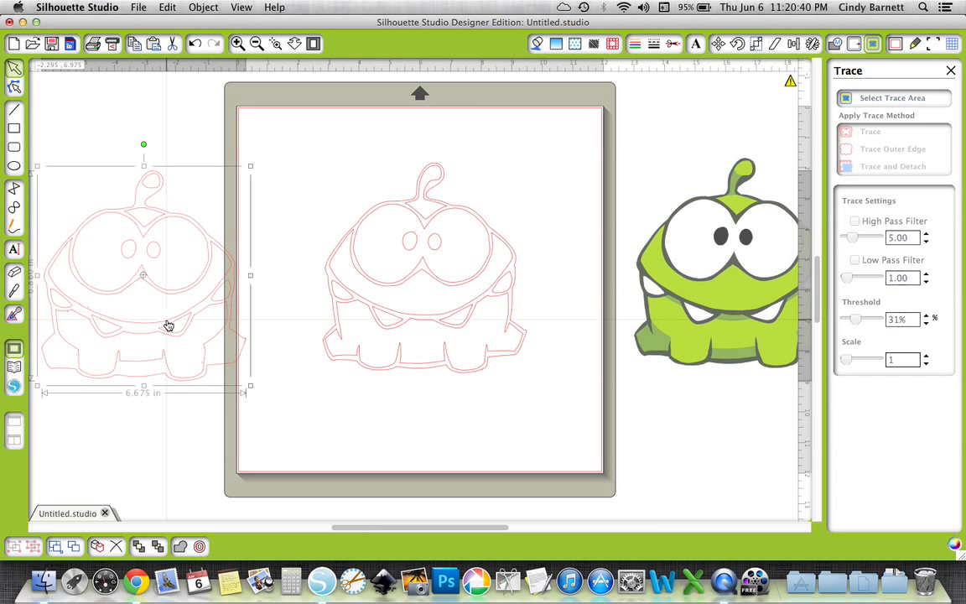
pyautogui.rightClick(167, 324)
pyautogui.click(197, 487)
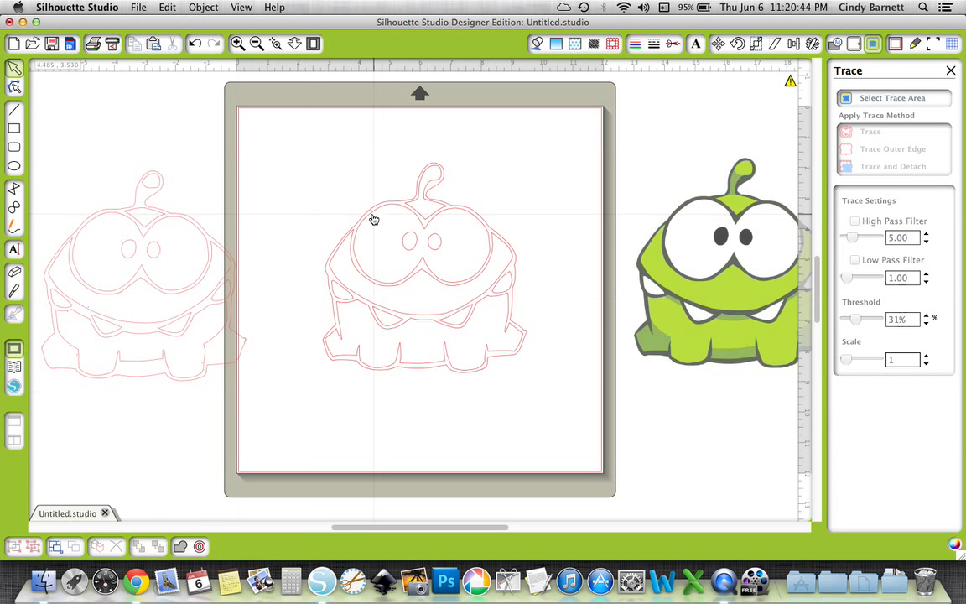
# - Group the antenna tip and forehead pieces of the outline to the left of the mat
pyautogui.click(441, 183)
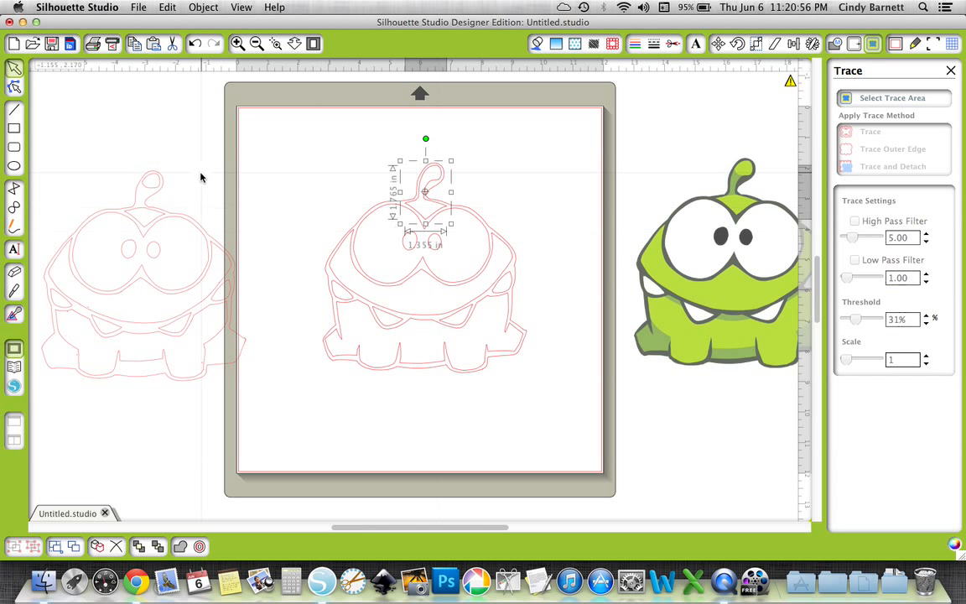
pyautogui.click(157, 179)
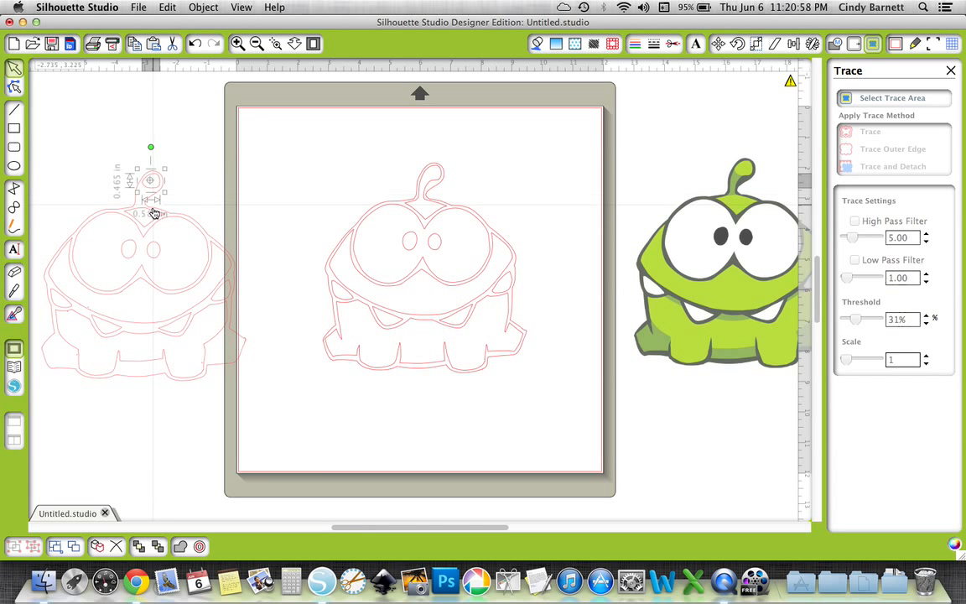
pyautogui.click(154, 214)
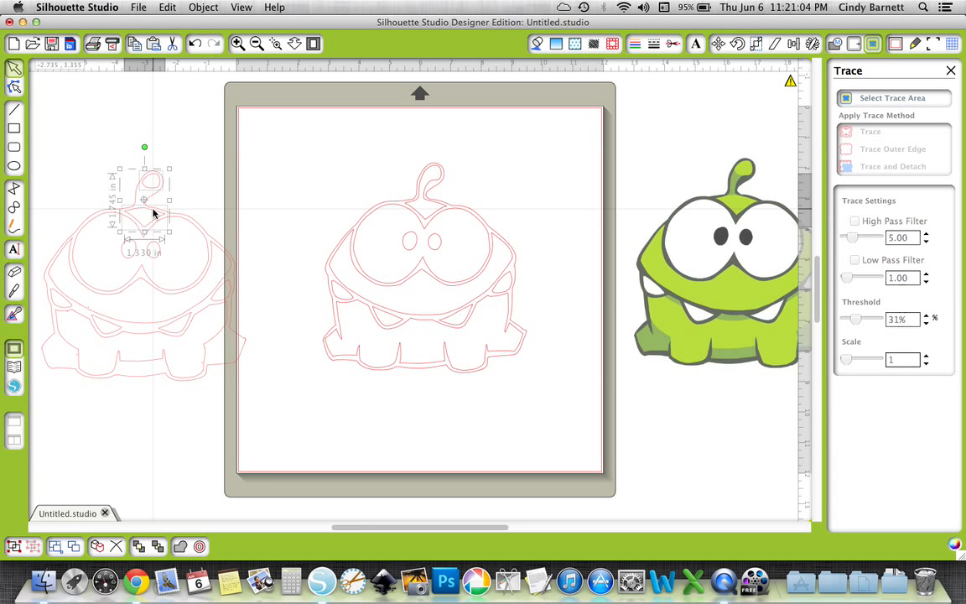
pyautogui.press('super+g')
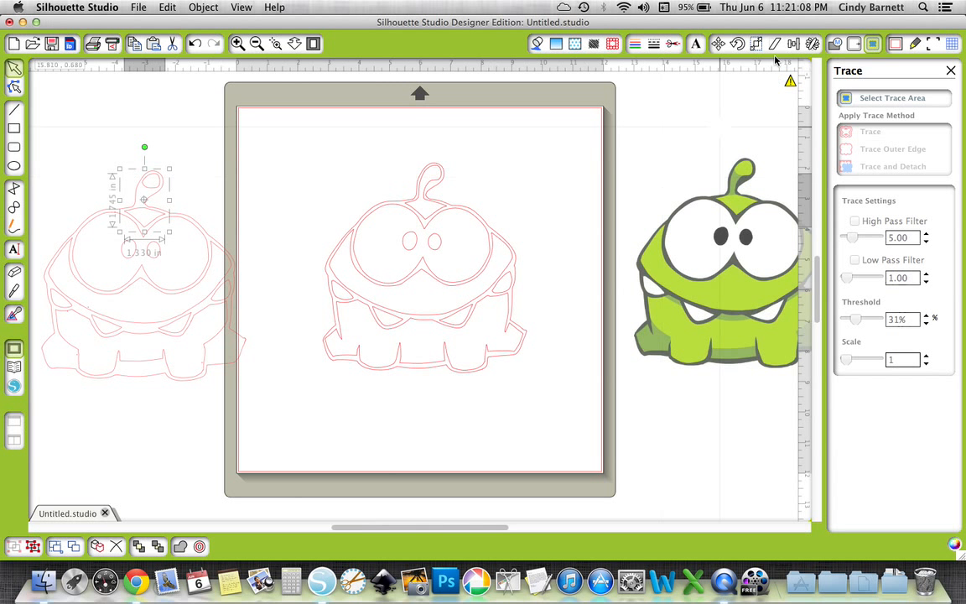
# - Fill the grouped antenna tip and forehead pieces with the light green sampled from the original picture's antenna tip
pyautogui.click(537, 43)
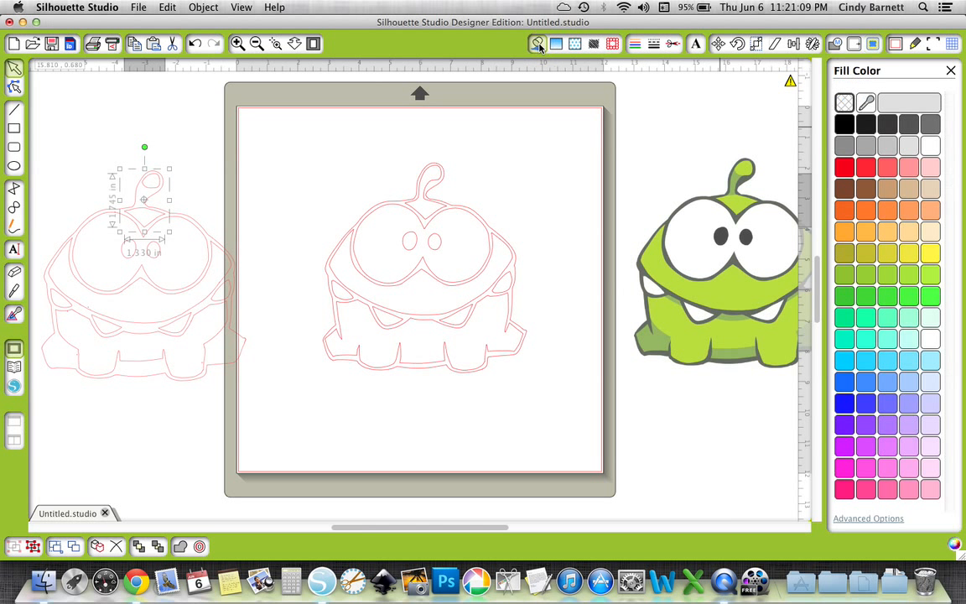
pyautogui.click(864, 102)
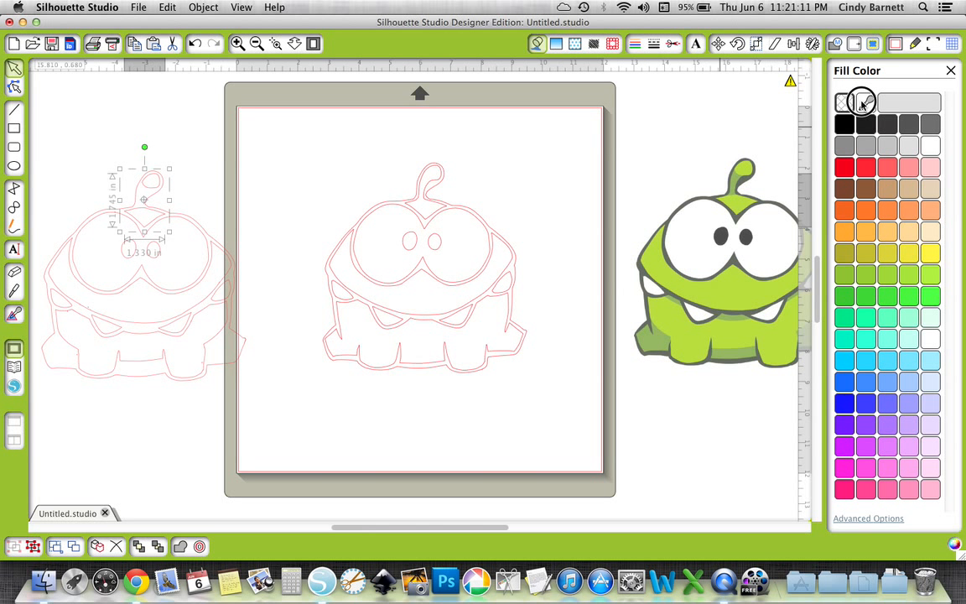
pyautogui.click(752, 165)
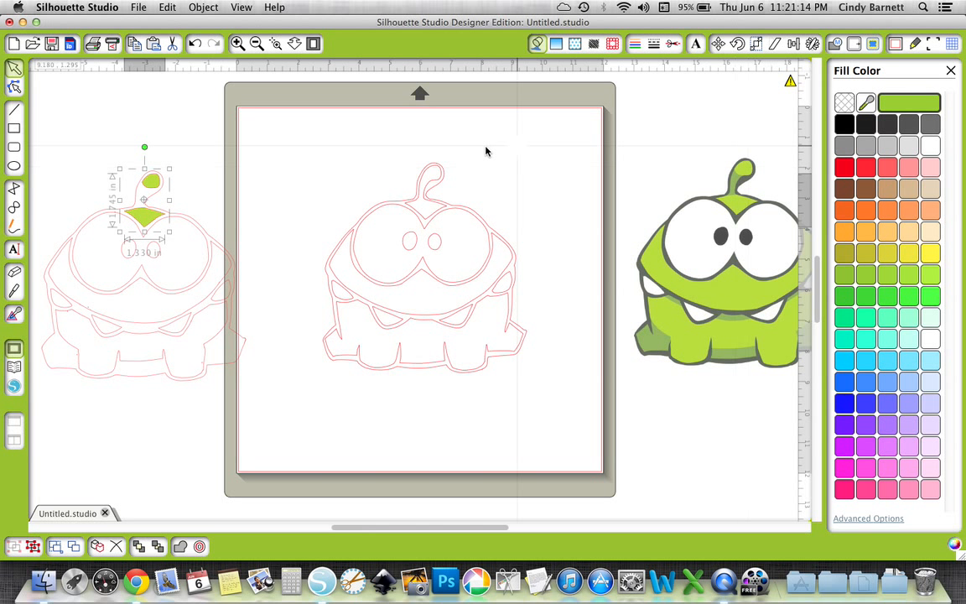
# - Fill the inner antenna shape on the mat with the picture's darker green and lay the light green group over it
pyautogui.click(441, 183)
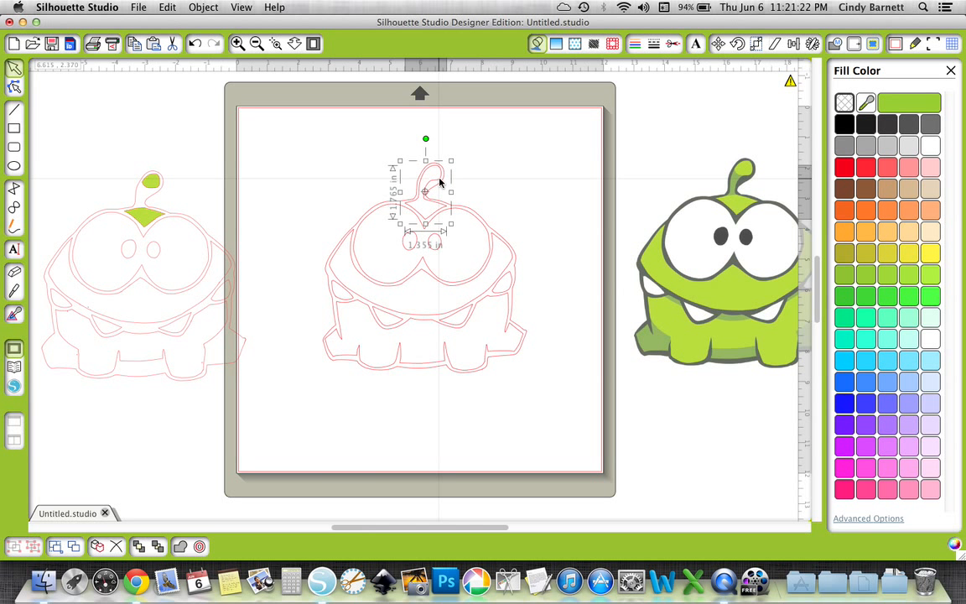
pyautogui.click(866, 102)
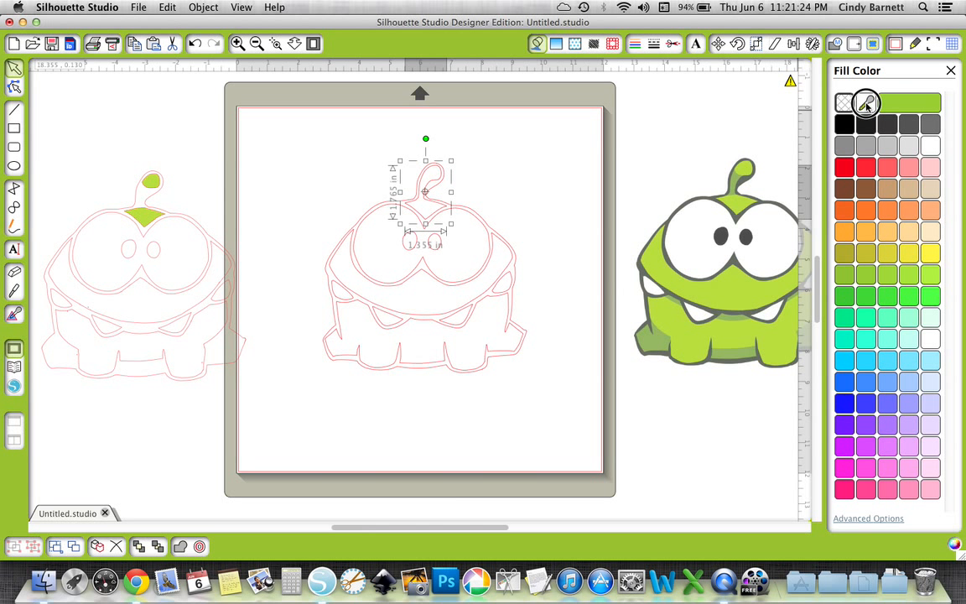
pyautogui.click(736, 186)
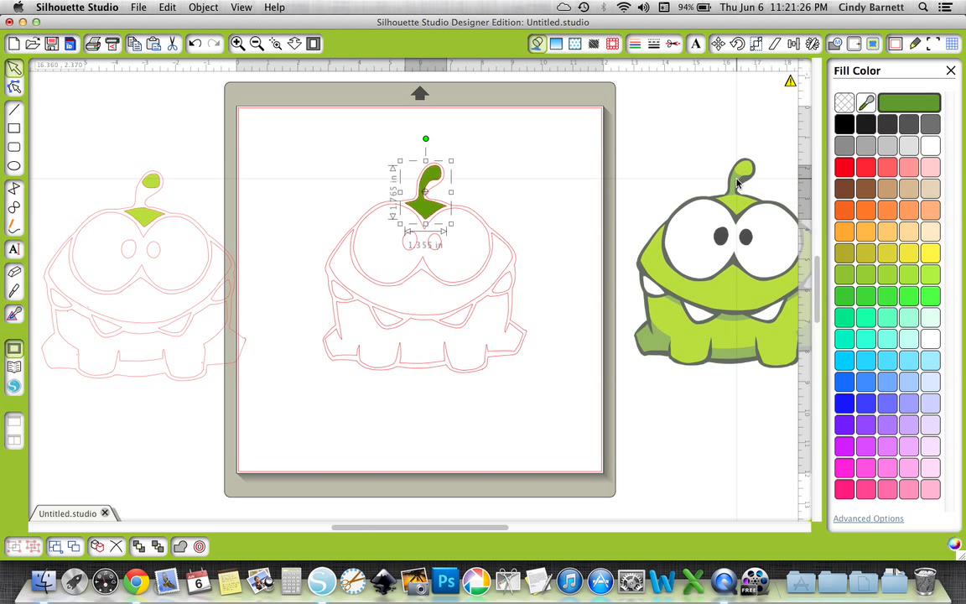
pyautogui.moveTo(141, 181); pyautogui.dragTo(436, 181)
pyautogui.click(486, 161)
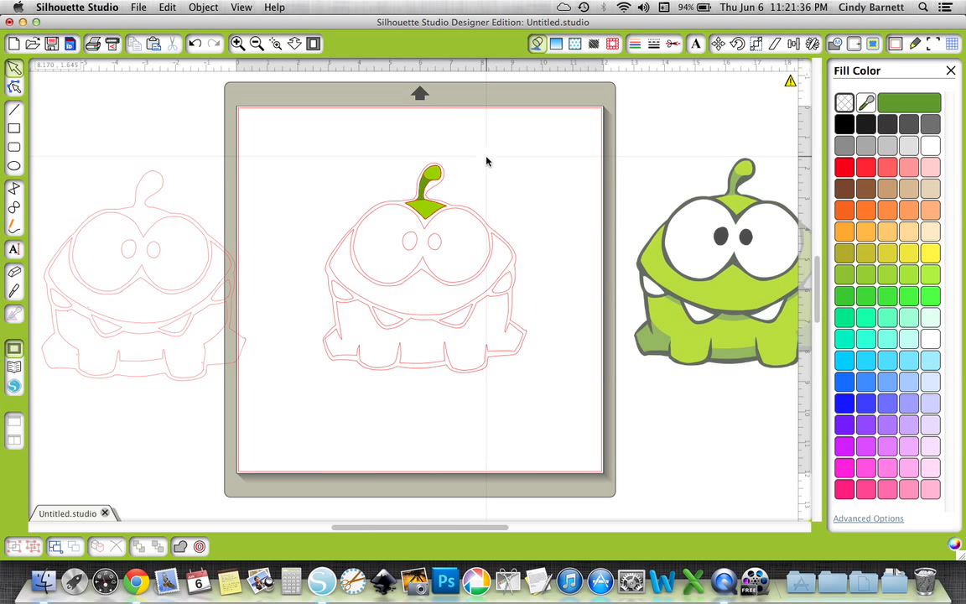
# - Make a compound path from the eye outline and both pupils of the character on the mat
pyautogui.click(433, 224)
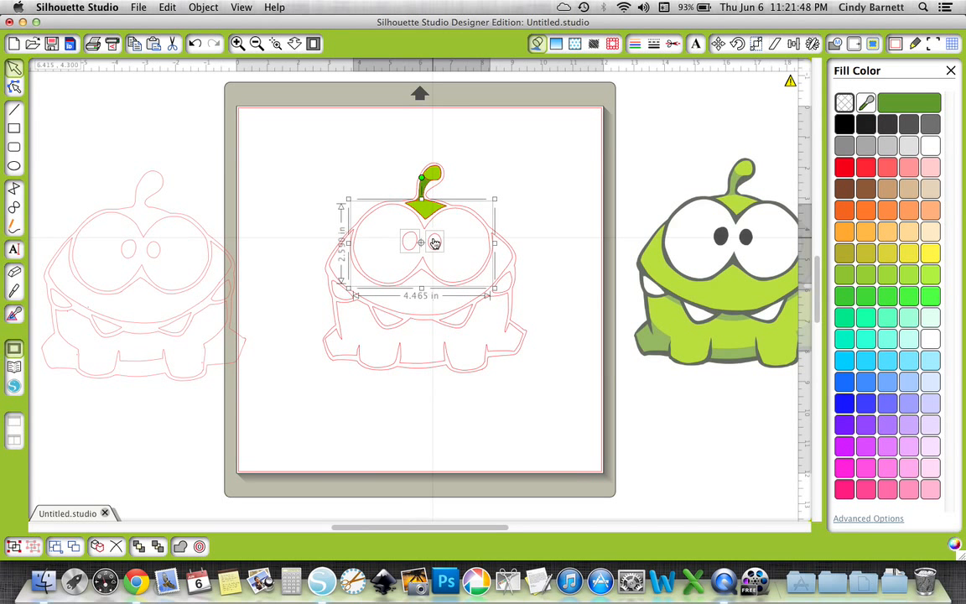
pyautogui.rightClick(434, 241)
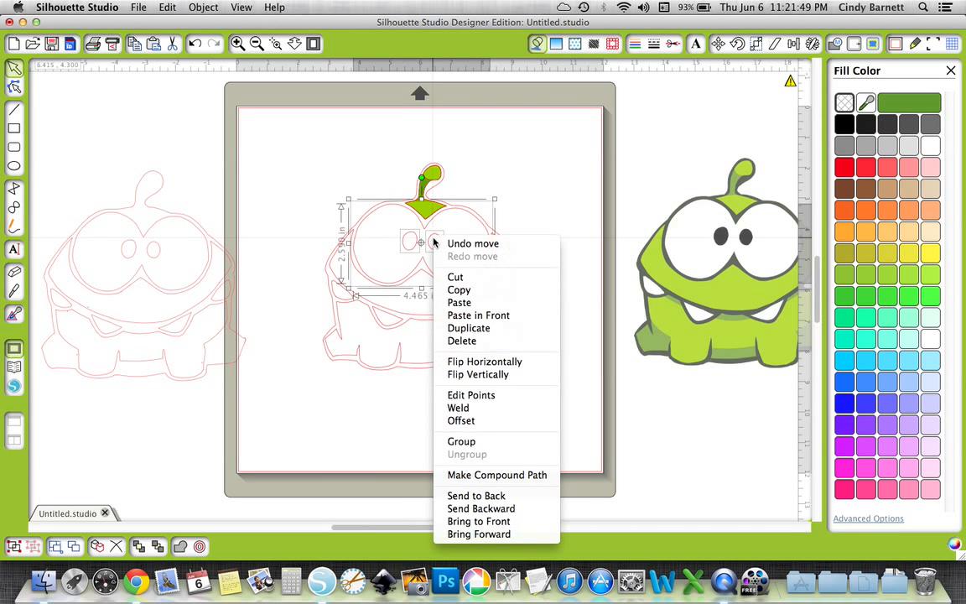
pyautogui.click(460, 475)
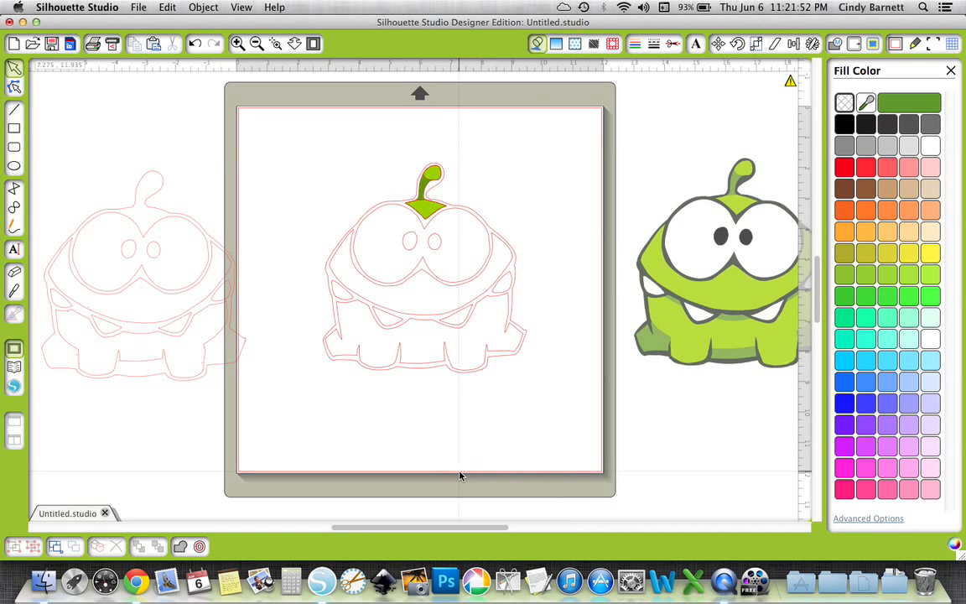
# - Try moving the combined eyes and pupils slightly and undo the move
pyautogui.click(415, 224)
pyautogui.moveTo(415, 223); pyautogui.dragTo(413, 222)
pyautogui.click(403, 206)
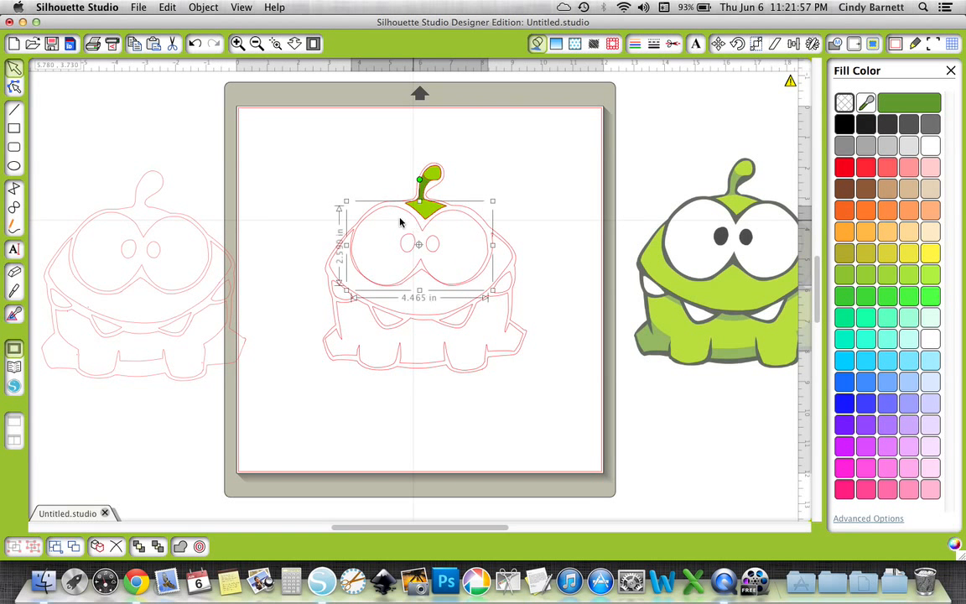
pyautogui.click(191, 48)
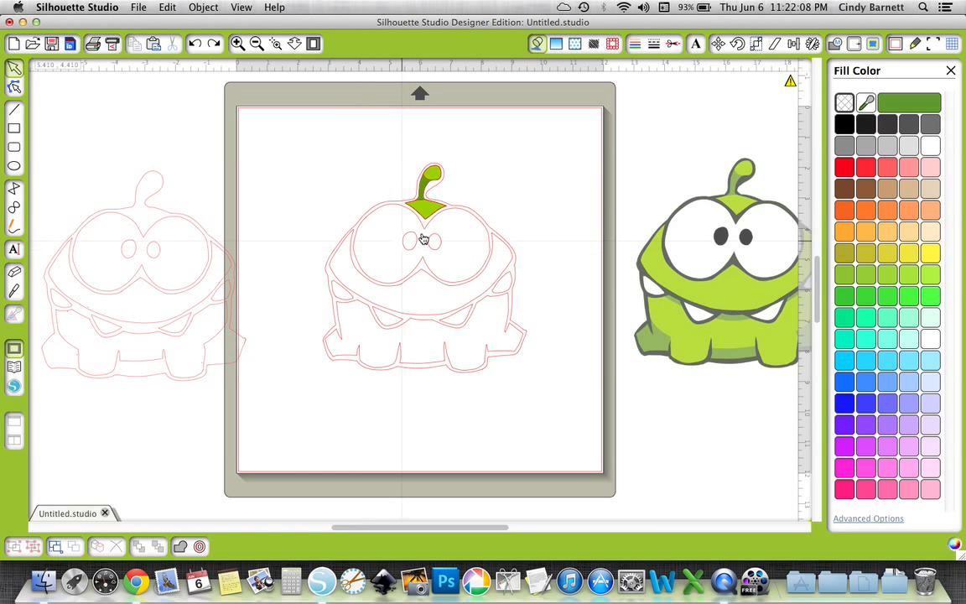
# - Fill the eye compound path on the mat with white
pyautogui.click(392, 204)
pyautogui.click(927, 151)
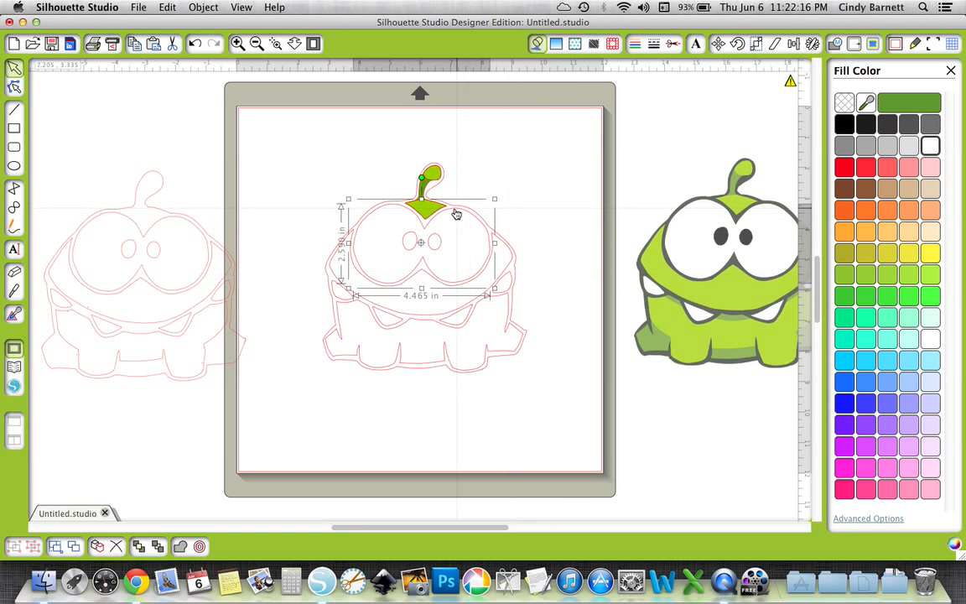
# - Fill the four teeth on the mat with white and group them with the white eye piece
pyautogui.moveTo(483, 256); pyautogui.dragTo(507, 279)
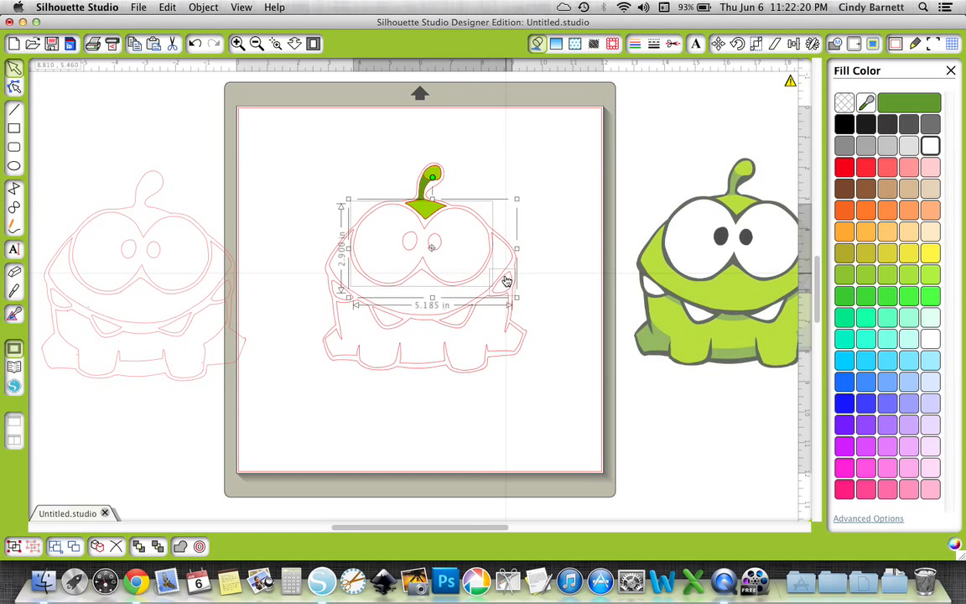
pyautogui.keyDown('shift'); pyautogui.click(459, 316); pyautogui.keyUp('shift')
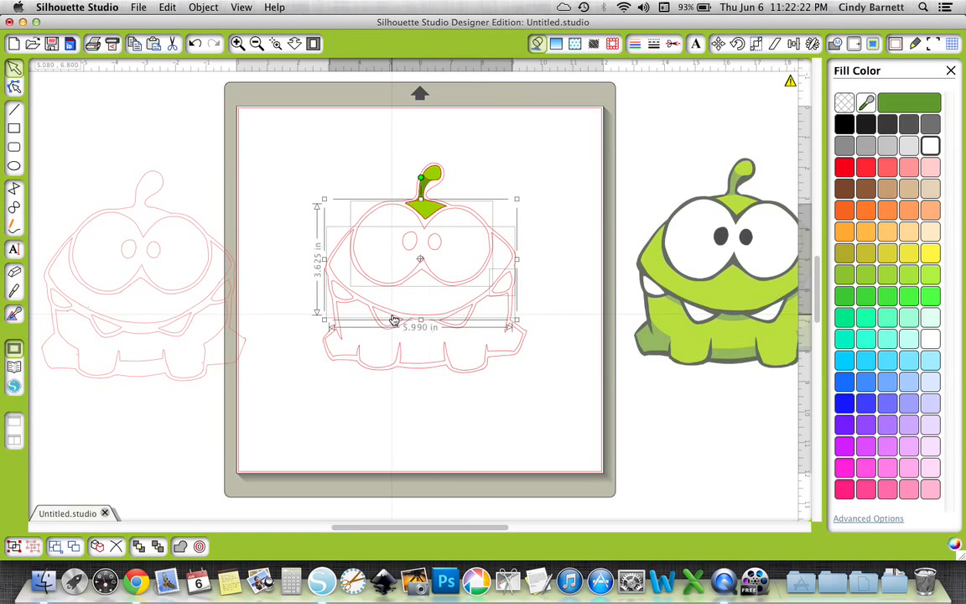
pyautogui.keyDown('shift'); pyautogui.click(442, 315); pyautogui.keyUp('shift')
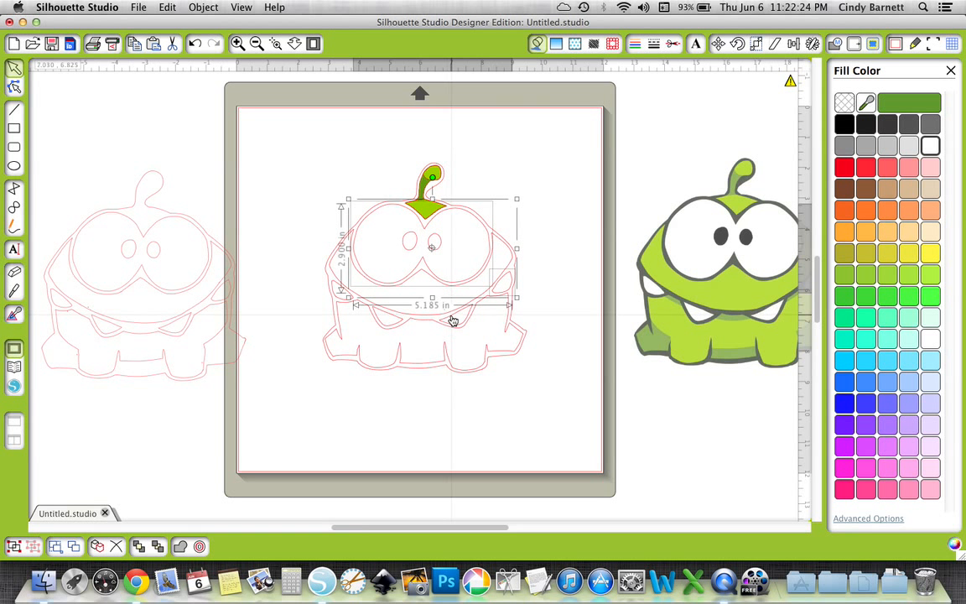
pyautogui.keyDown('shift'); pyautogui.click(401, 322); pyautogui.keyUp('shift')
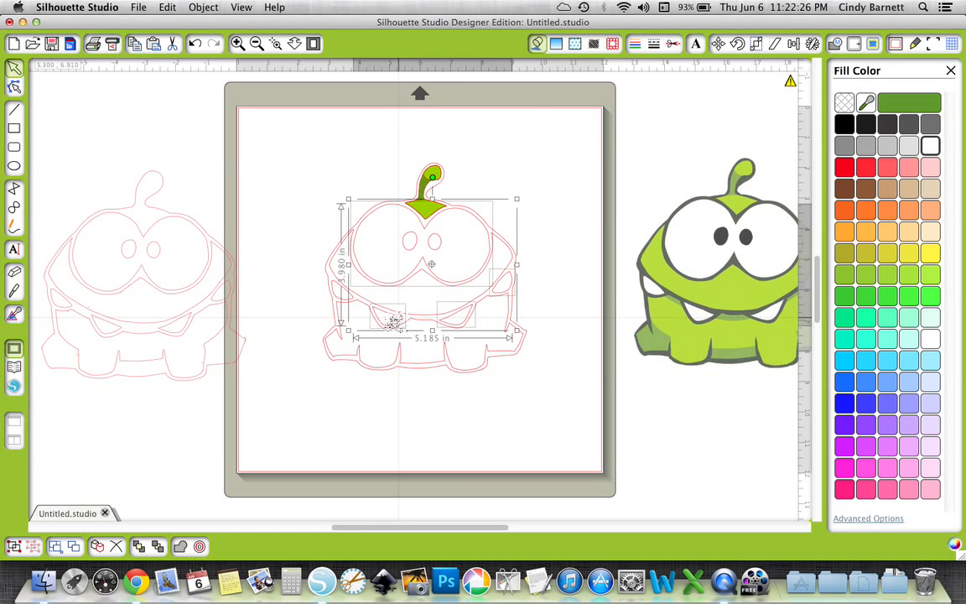
pyautogui.keyDown('shift'); pyautogui.click(350, 302); pyautogui.keyUp('shift')
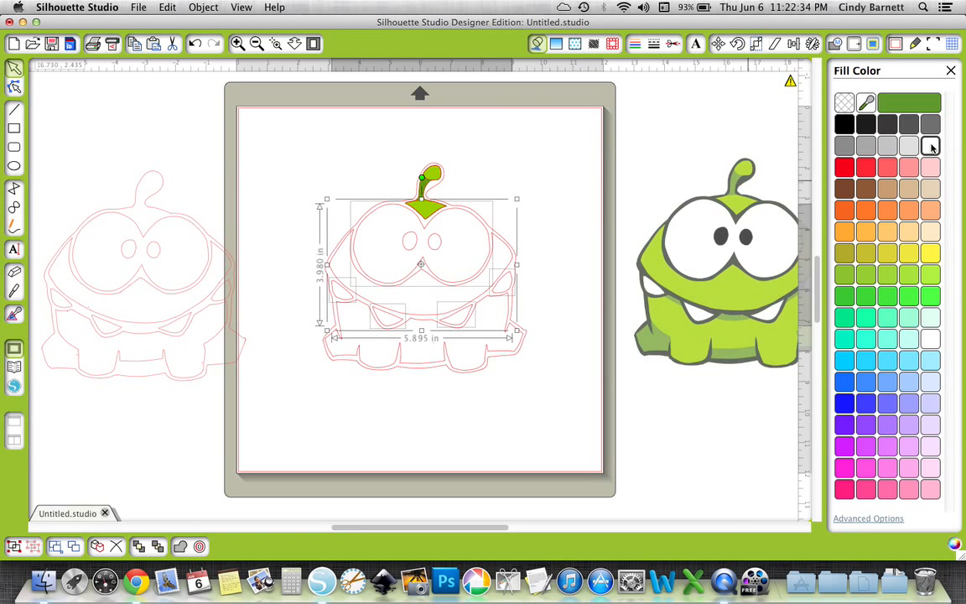
pyautogui.press('super+g')
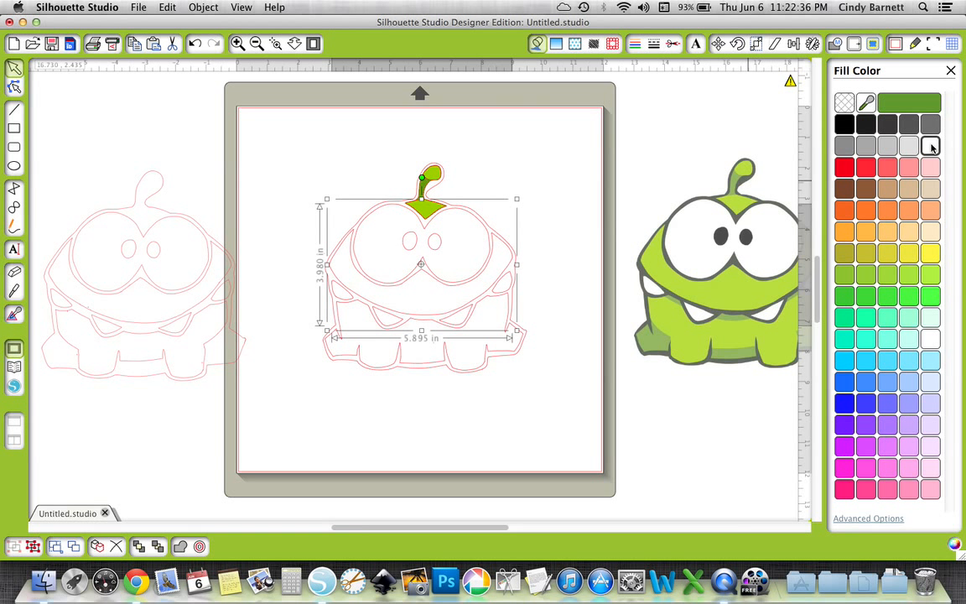
pyautogui.moveTo(445, 209)
pyautogui.mouseDown()
pyautogui.moveTo(465, 229)
pyautogui.moveTo(453, 211)
pyautogui.mouseUp()
pyautogui.click(194, 45)
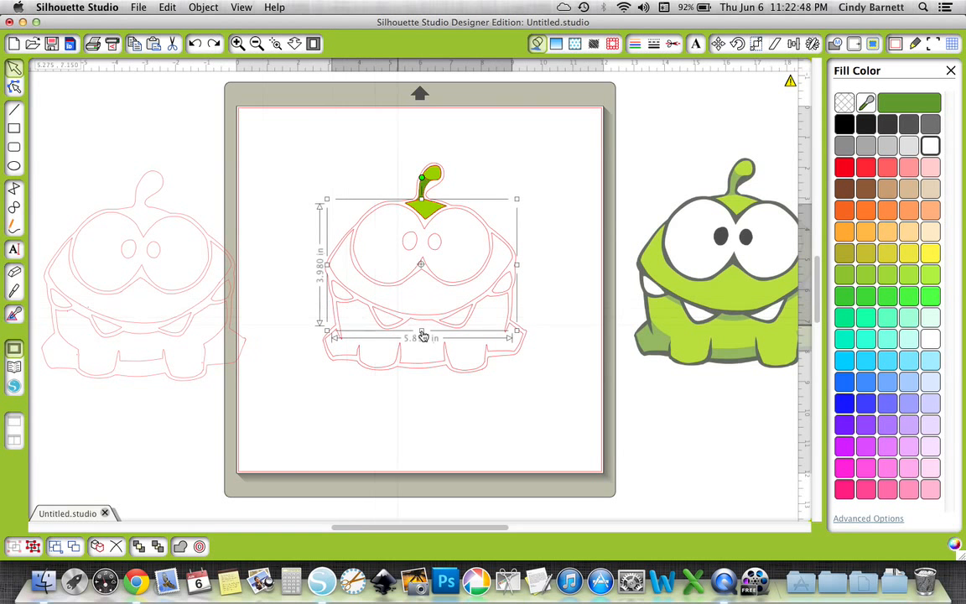
# - Move the inner body piece out of the off-mat trace to the empty area below the character on the mat
pyautogui.moveTo(215, 335); pyautogui.dragTo(399, 438)
pyautogui.hscroll(1, 444, 416)
pyautogui.click(494, 393)
pyautogui.hscroll(1, 662, 346)
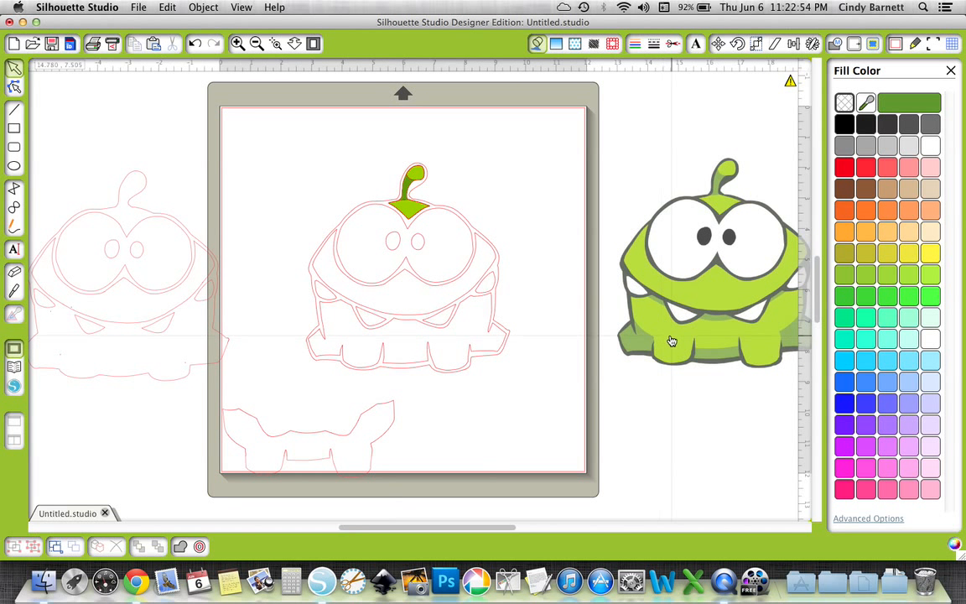
# - Fill the loose body piece with the picture's light green and the character's body with the picture's darker green
pyautogui.click(380, 440)
pyautogui.click(867, 102)
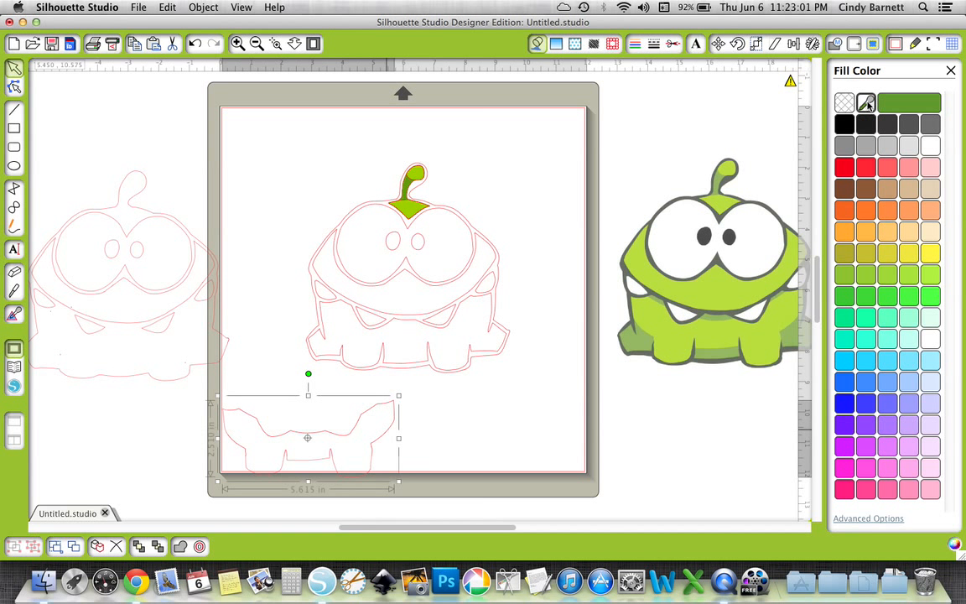
pyautogui.click(648, 320)
pyautogui.click(417, 362)
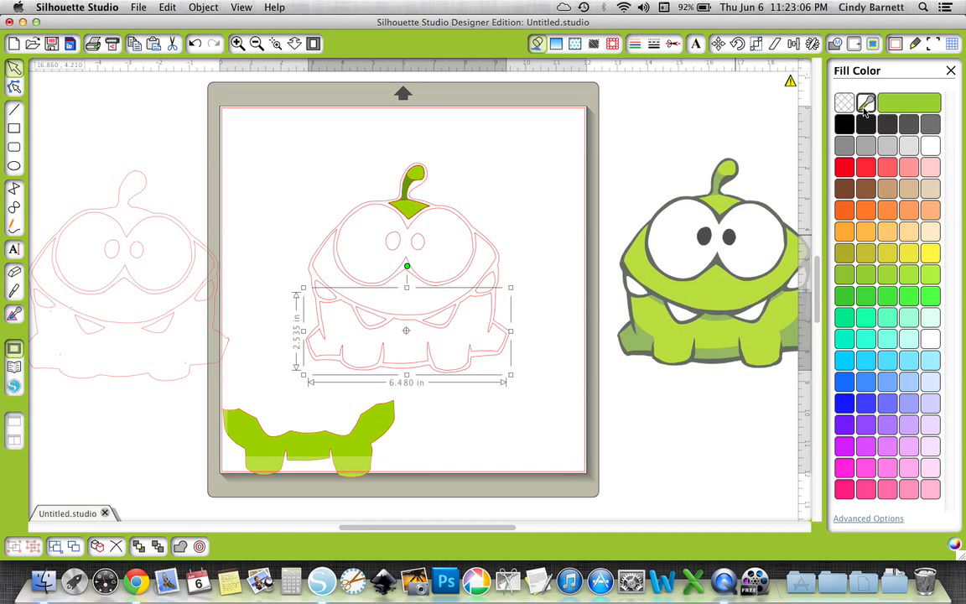
pyautogui.click(647, 339)
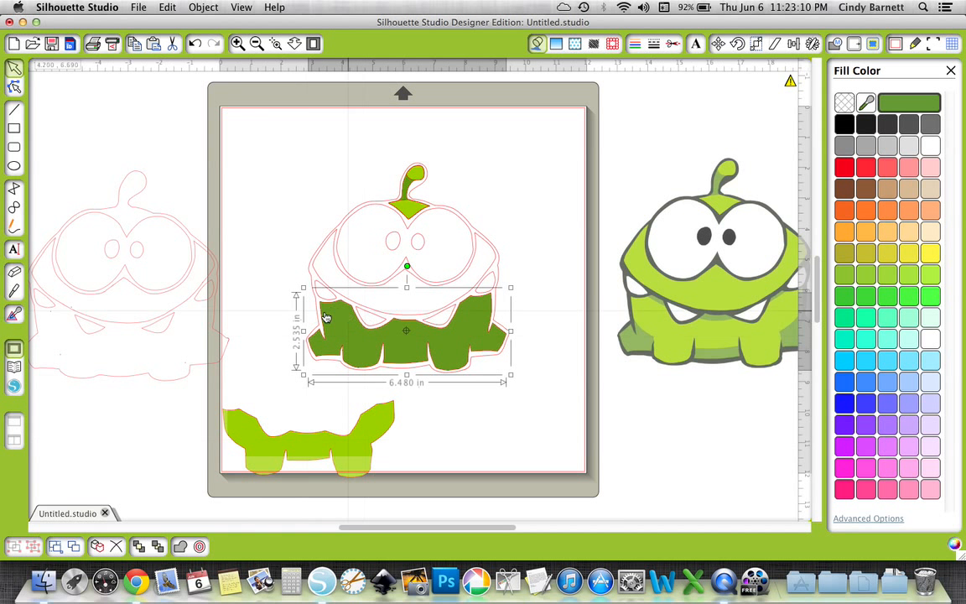
# - Place the light green body piece in front of the dark green body and align it with the legs
pyautogui.moveTo(328, 442); pyautogui.dragTo(429, 362)
pyautogui.click(448, 385)
pyautogui.click(140, 546)
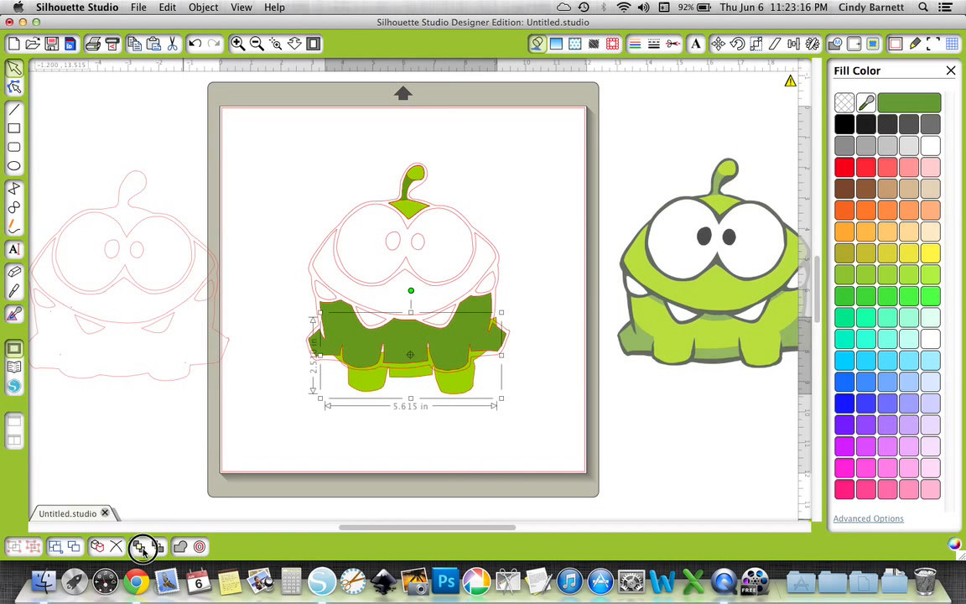
pyautogui.moveTo(454, 379)
pyautogui.mouseDown()
pyautogui.moveTo(457, 351)
pyautogui.moveTo(451, 360)
pyautogui.mouseUp()
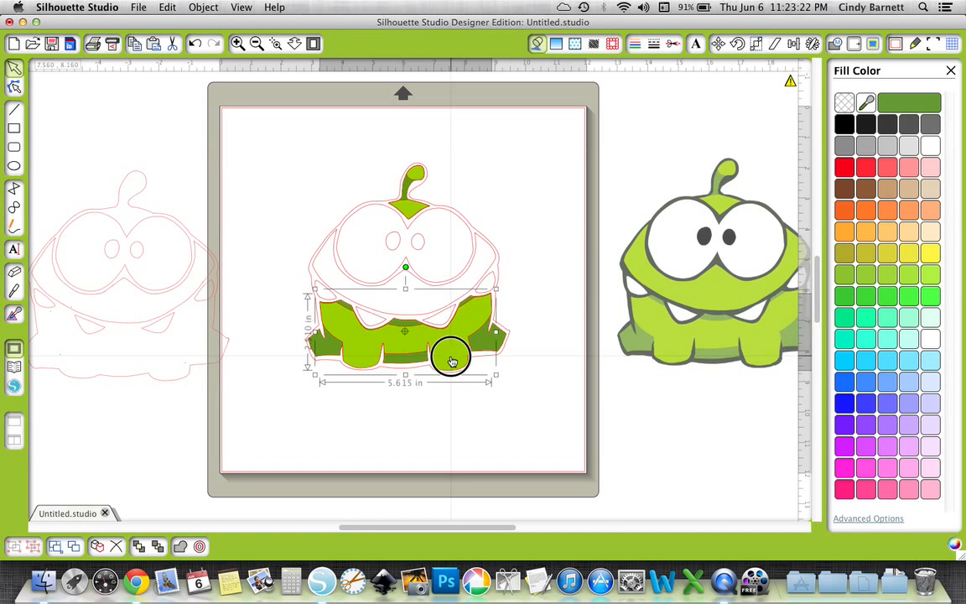
pyautogui.moveTo(452, 360); pyautogui.dragTo(450, 354)
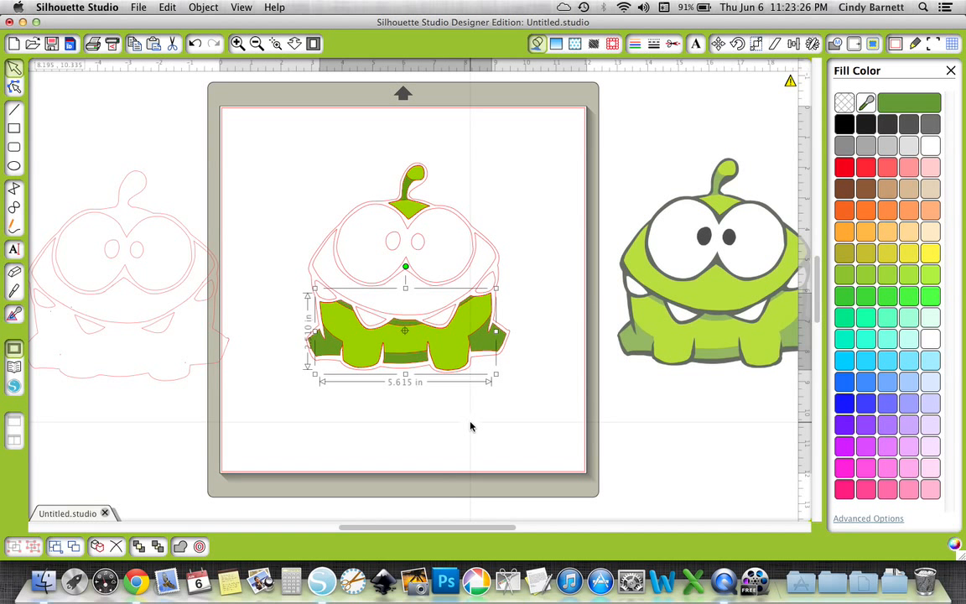
pyautogui.click(453, 417)
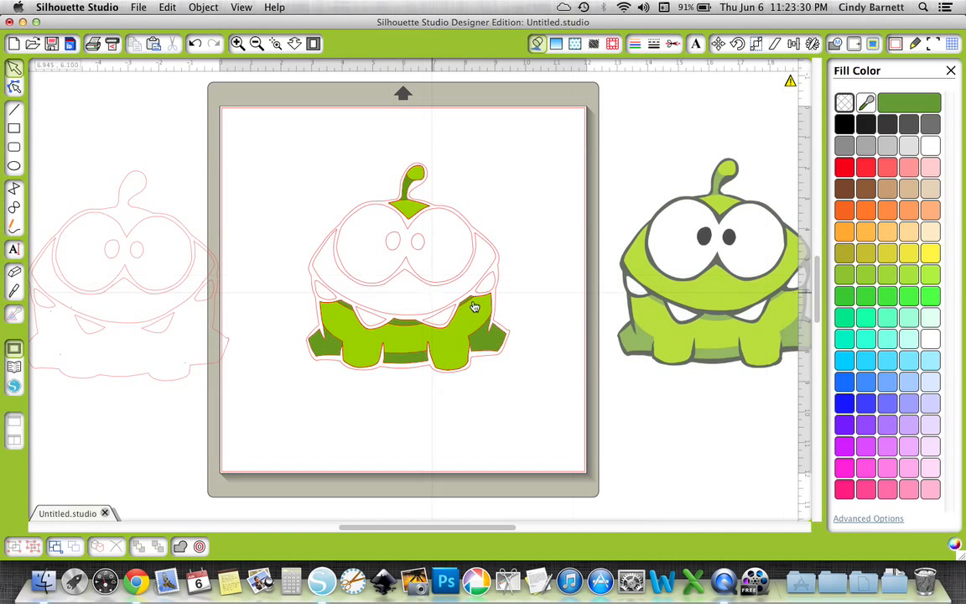
# - Fill the character's face on the mat with the picture's light green and its overall outline shape with black
pyautogui.click(390, 283)
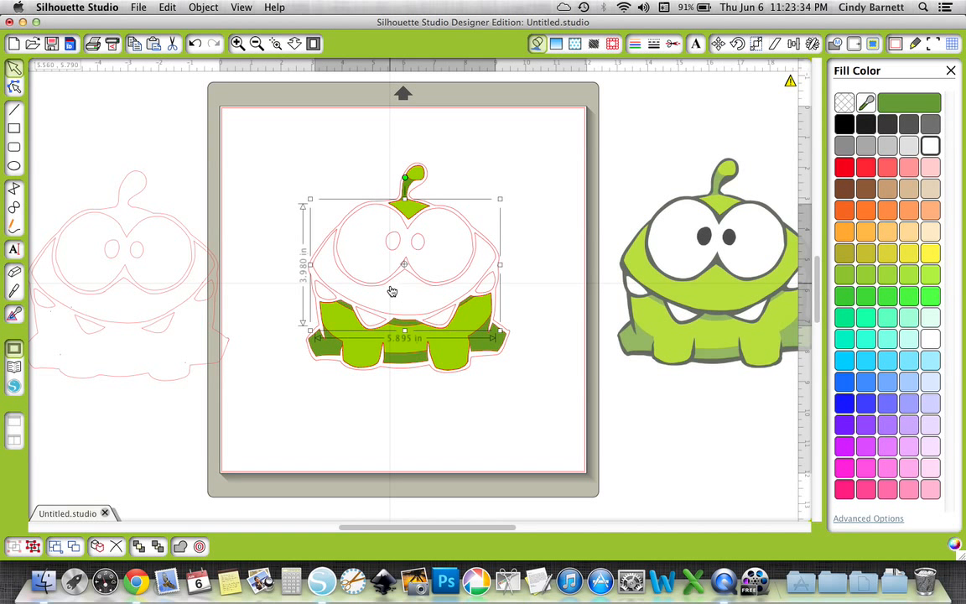
pyautogui.click(392, 294)
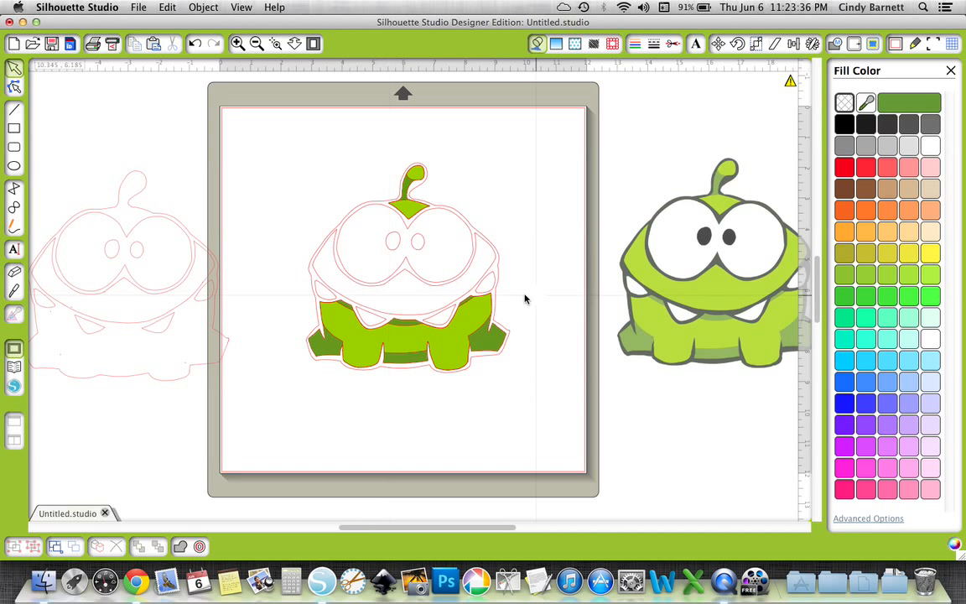
pyautogui.click(496, 255)
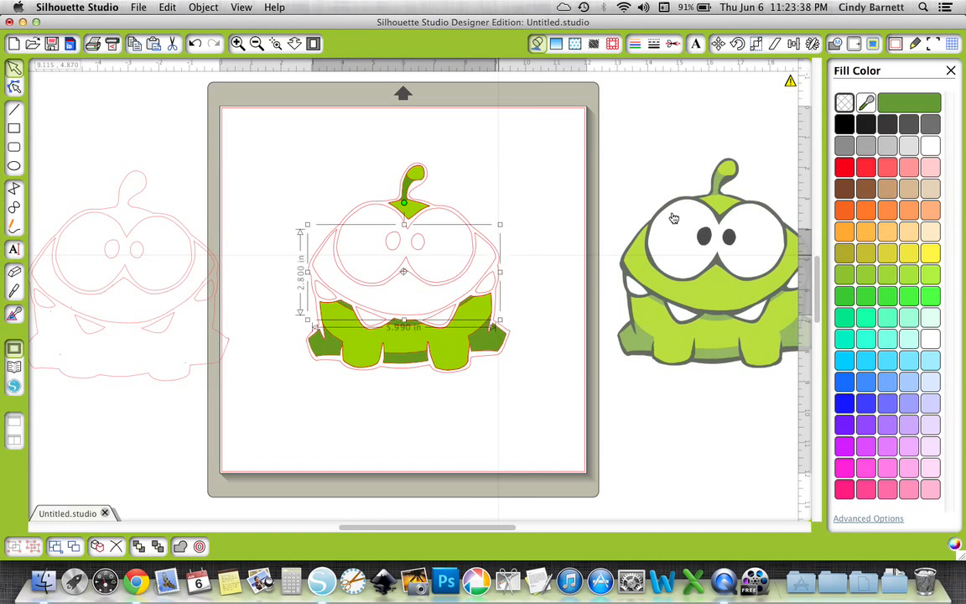
pyautogui.click(867, 102)
pyautogui.click(726, 294)
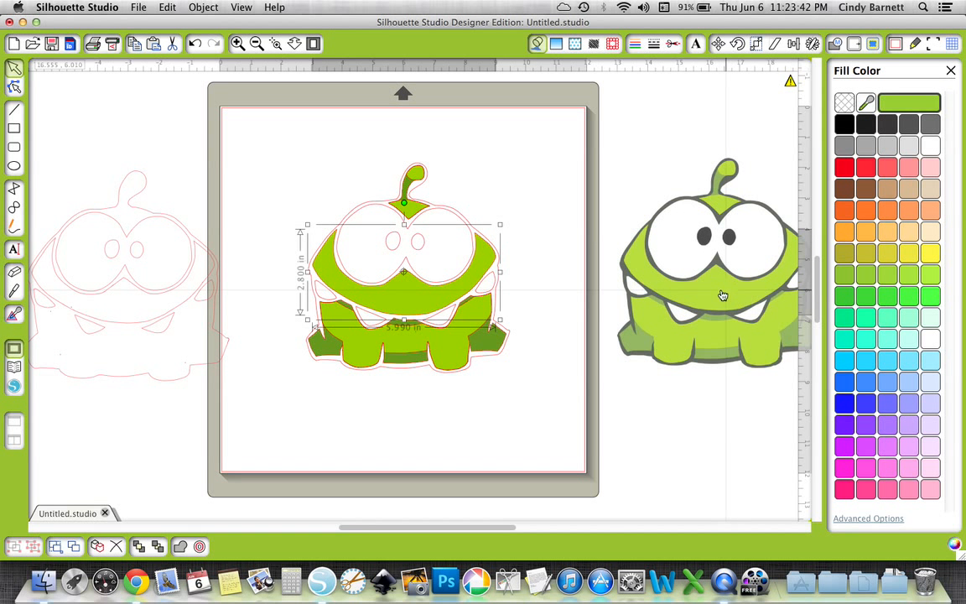
pyautogui.click(501, 266)
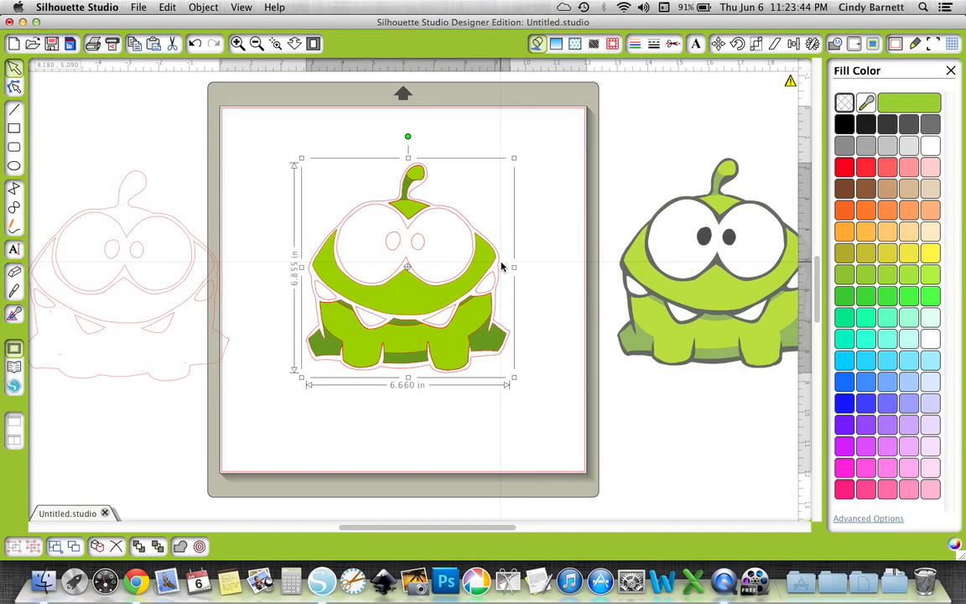
pyautogui.click(844, 125)
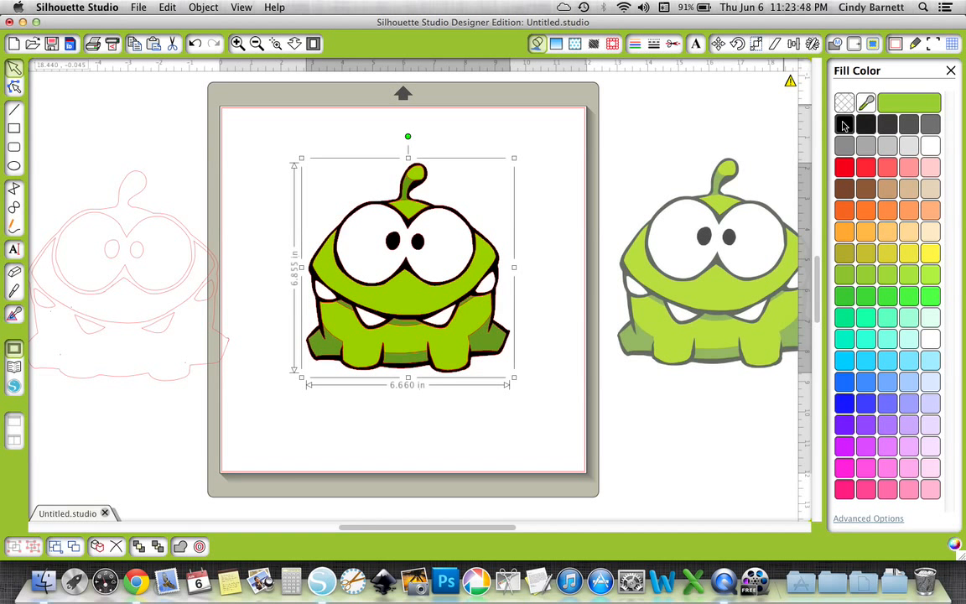
# - Remove the line color from all pieces of the character on the mat
pyautogui.moveTo(262, 127); pyautogui.dragTo(540, 399)
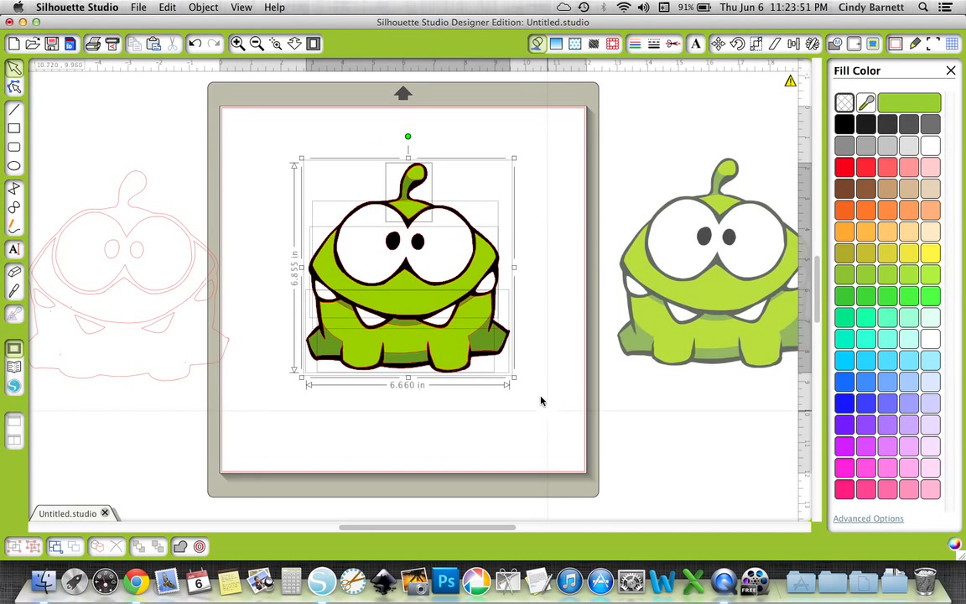
pyautogui.click(634, 44)
pyautogui.click(843, 106)
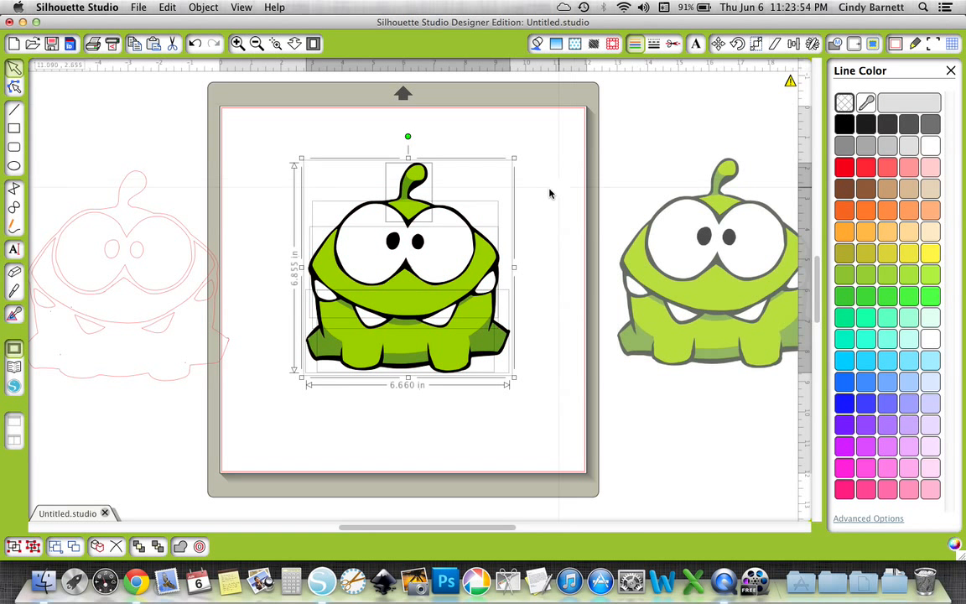
pyautogui.click(589, 200)
# - Move the original picture beside the rebuilt character for comparison
pyautogui.moveTo(663, 251); pyautogui.dragTo(584, 253)
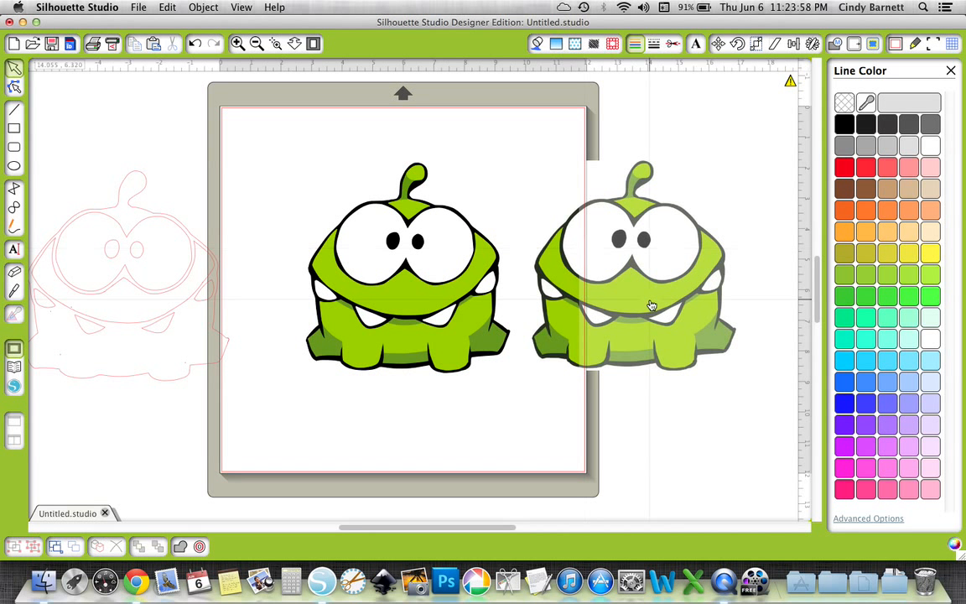